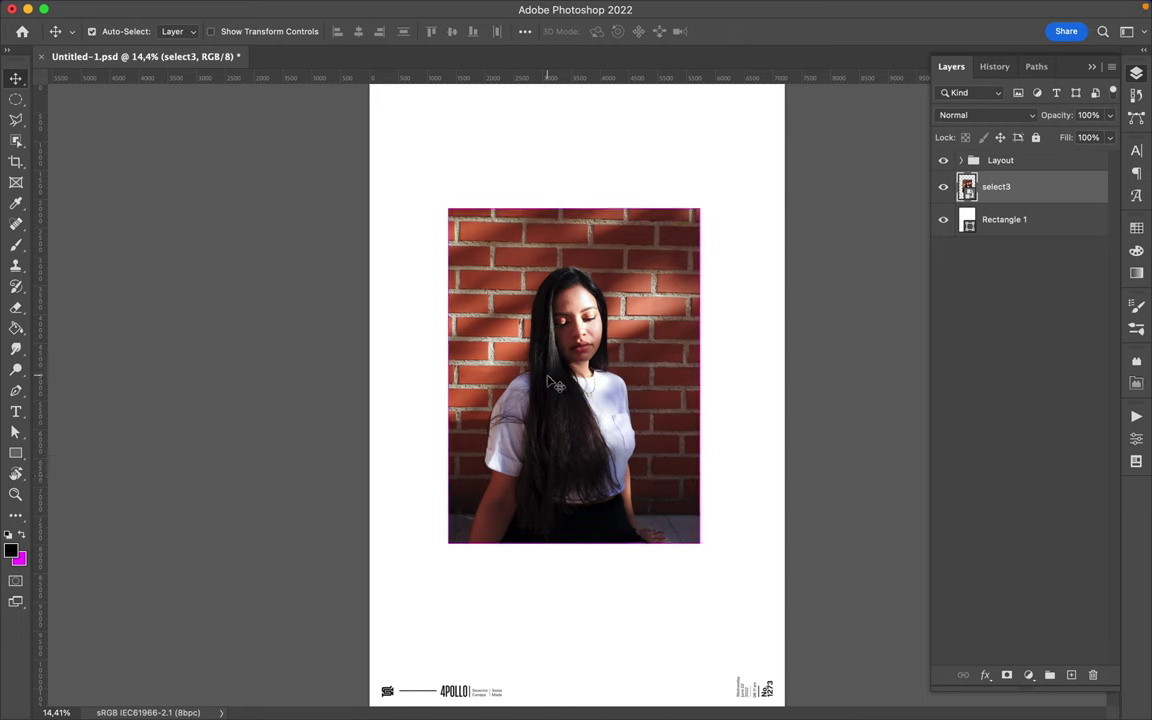
Enlarge the photo and add a Hue/Saturation adjustment with Saturation -100
left_click_drag(572, 540, 574, 612)
key("Return")
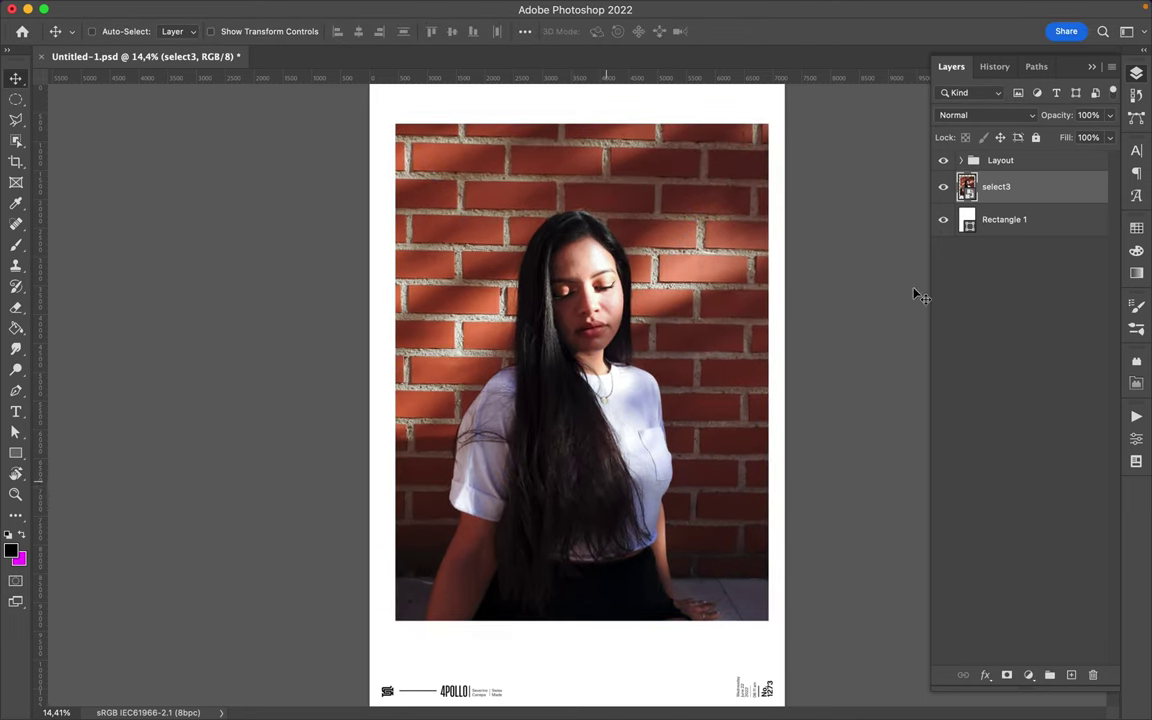
left_click(1028, 675)
left_click(972, 494)
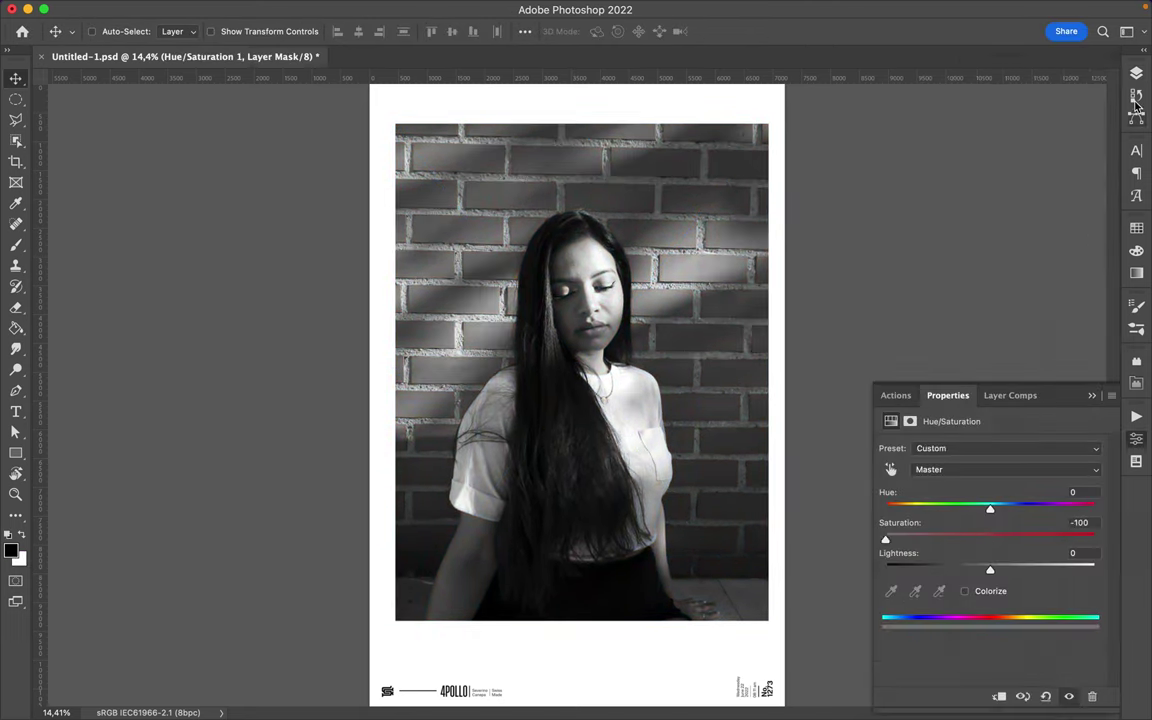
Add a Levels adjustment and merge it with the photo into 'Levels 1'
left_click(1029, 677)
left_click(990, 415)
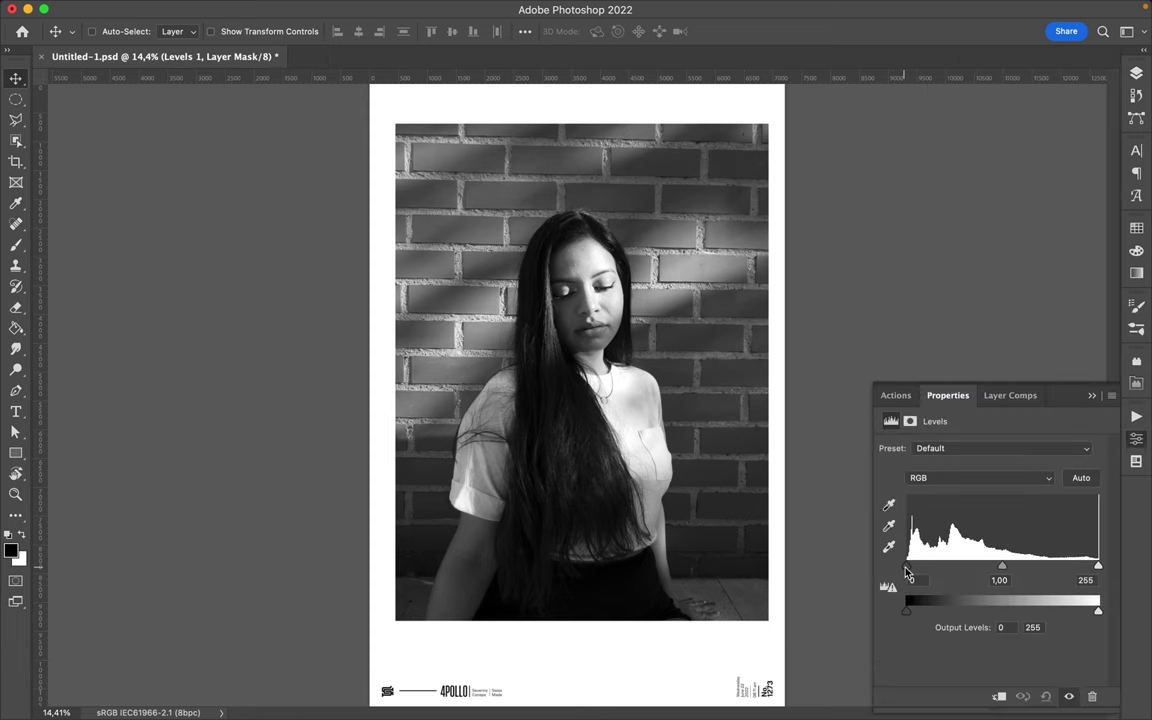
left_click(1136, 73)
left_click(1040, 252, "shift")
key("ctrl+e")
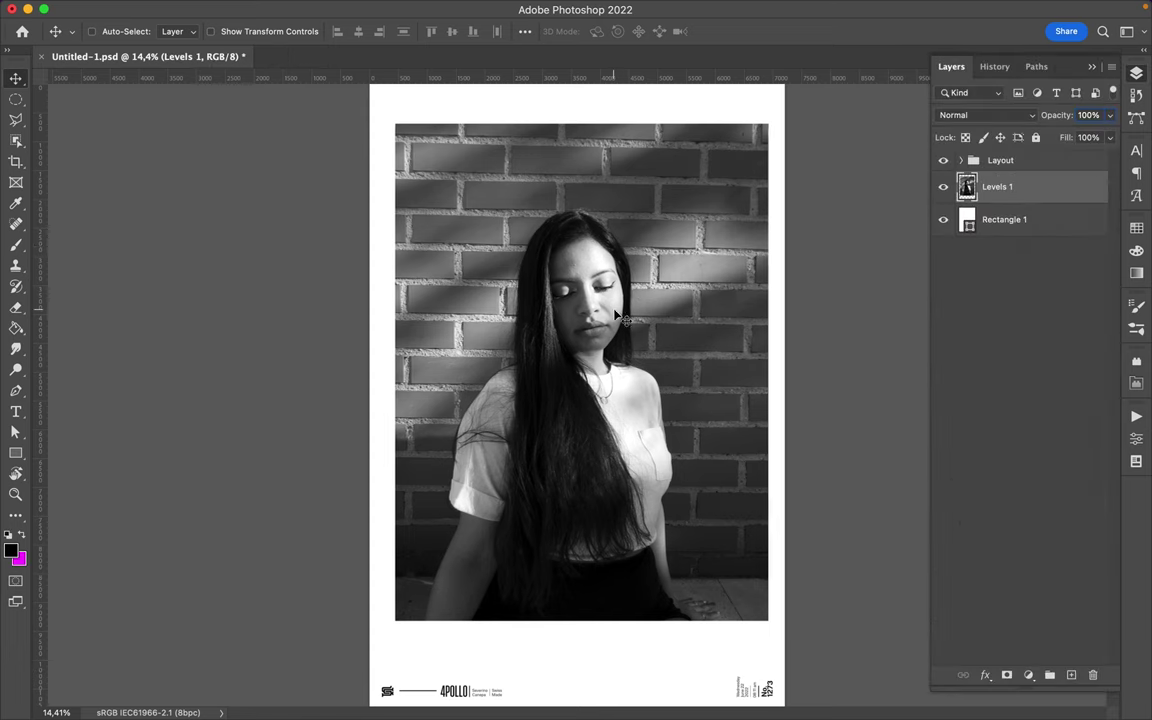
key("ctrl+0")
Add a new paint layer and pick a wide stroke brush from the Spray Paint II set
left_click(998, 219)
key("b")
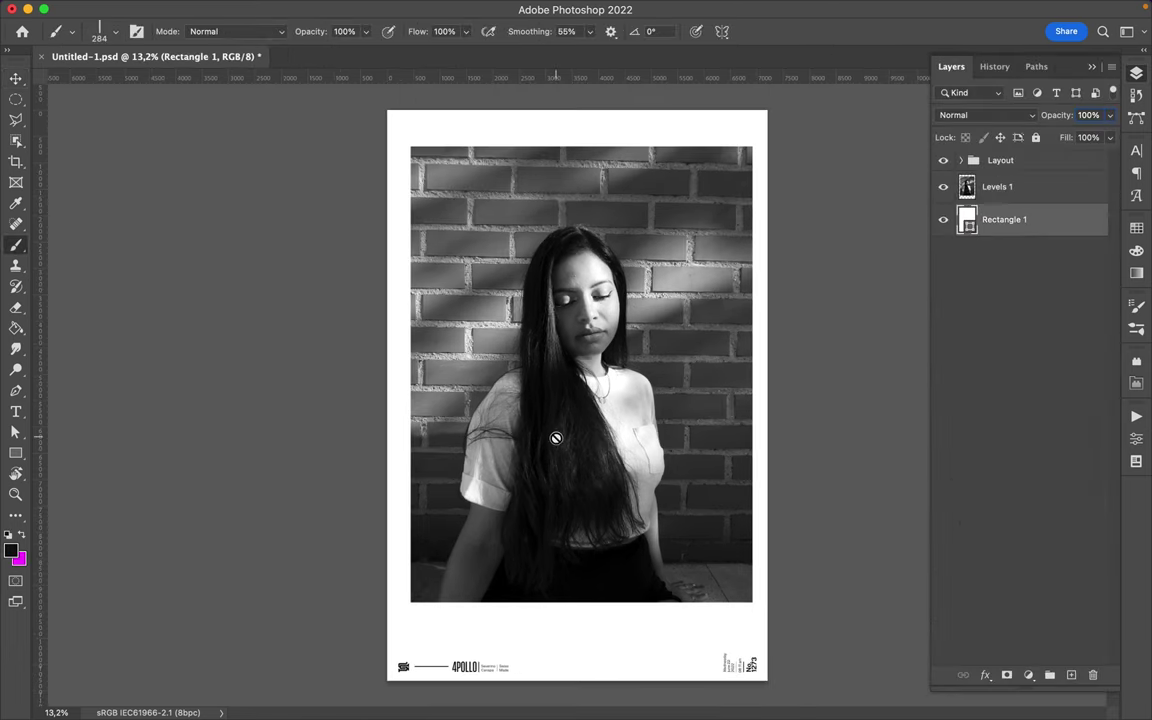
left_click(1071, 675)
right_click(612, 560)
left_click(543, 499)
scroll(600, 600, "down", 5)
left_click(540, 604)
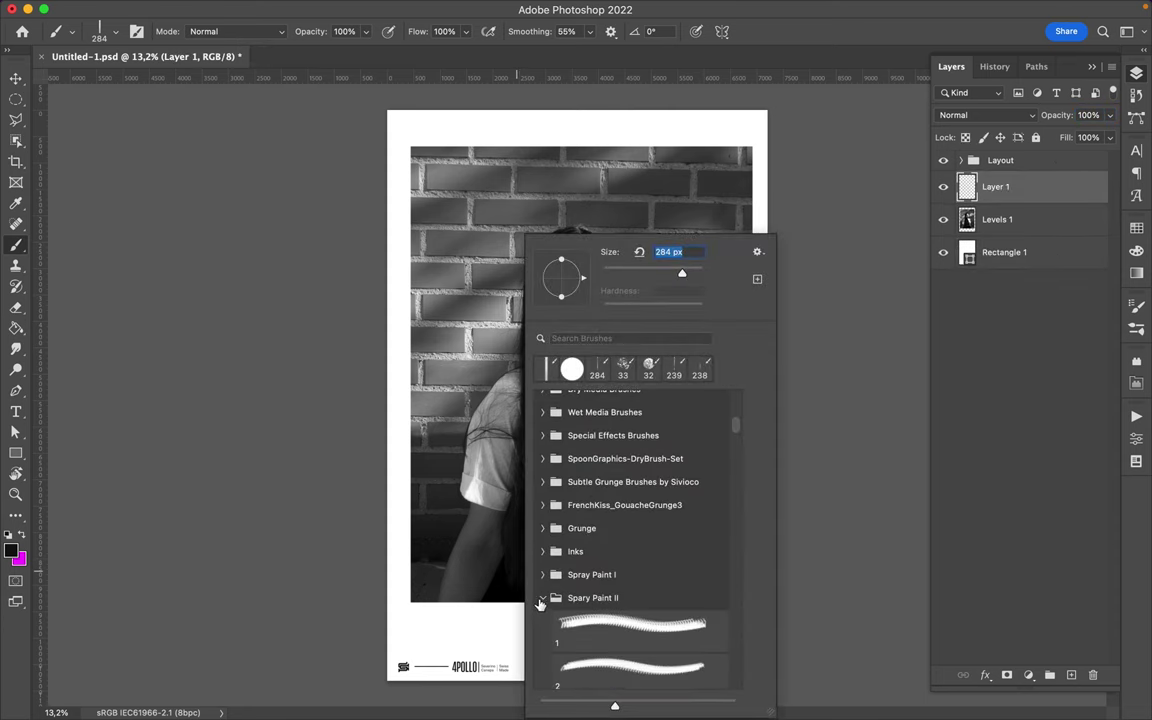
scroll(590, 520, "down", 3)
left_click(591, 435)
left_click(630, 480)
Stamp a spray stroke along the bottom, then a -90° spray brush 4 stroke over the lower photo
left_click(700, 615)
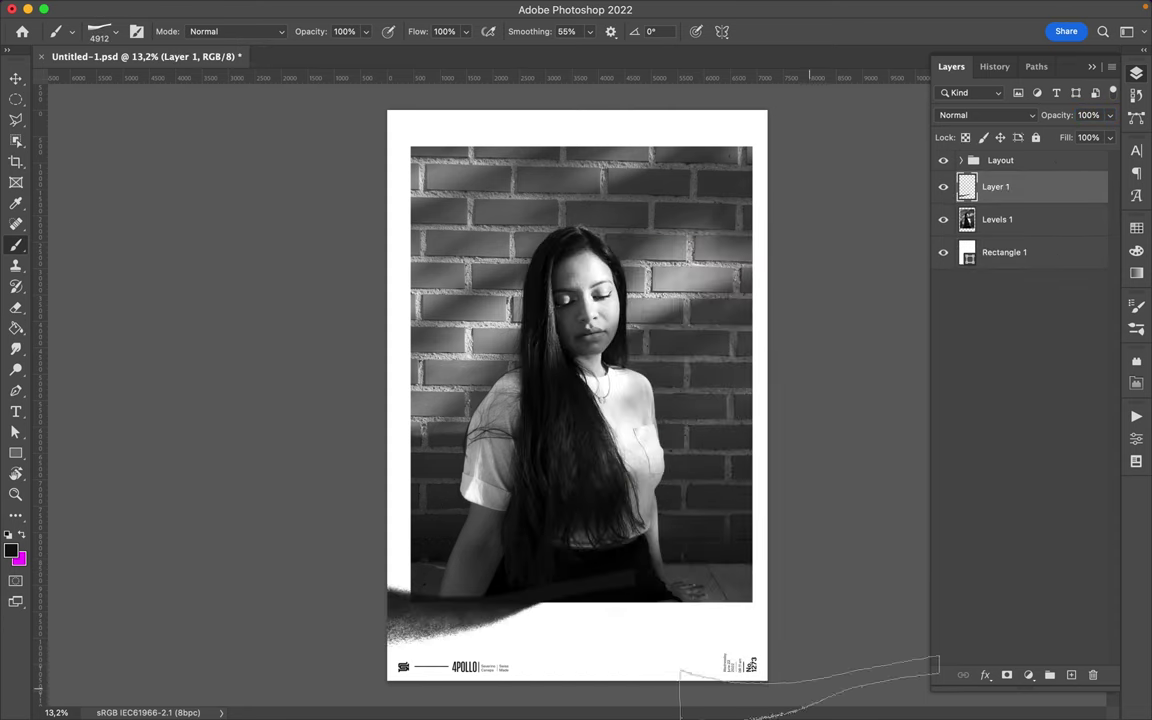
right_click(794, 527)
left_click(800, 505)
key("Return")
type("-90")
key("Return")
left_click(640, 560)
Stamp a small dark dab top-left and set soft brush 5 to a -10° angle
right_click(681, 640)
left_click(819, 546)
left_click(422, 150)
right_click(535, 152)
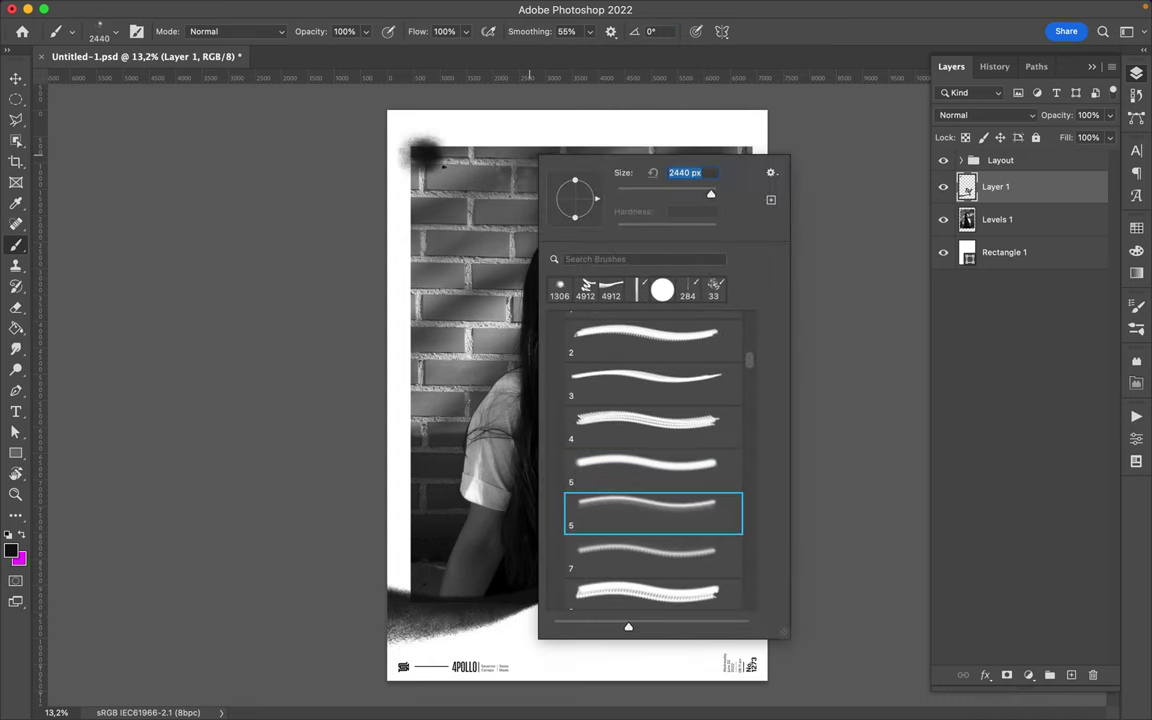
key("Return")
type("-10")
With brush 9, paint dark spray down the lower-left margin and along the right edge
right_click(617, 381)
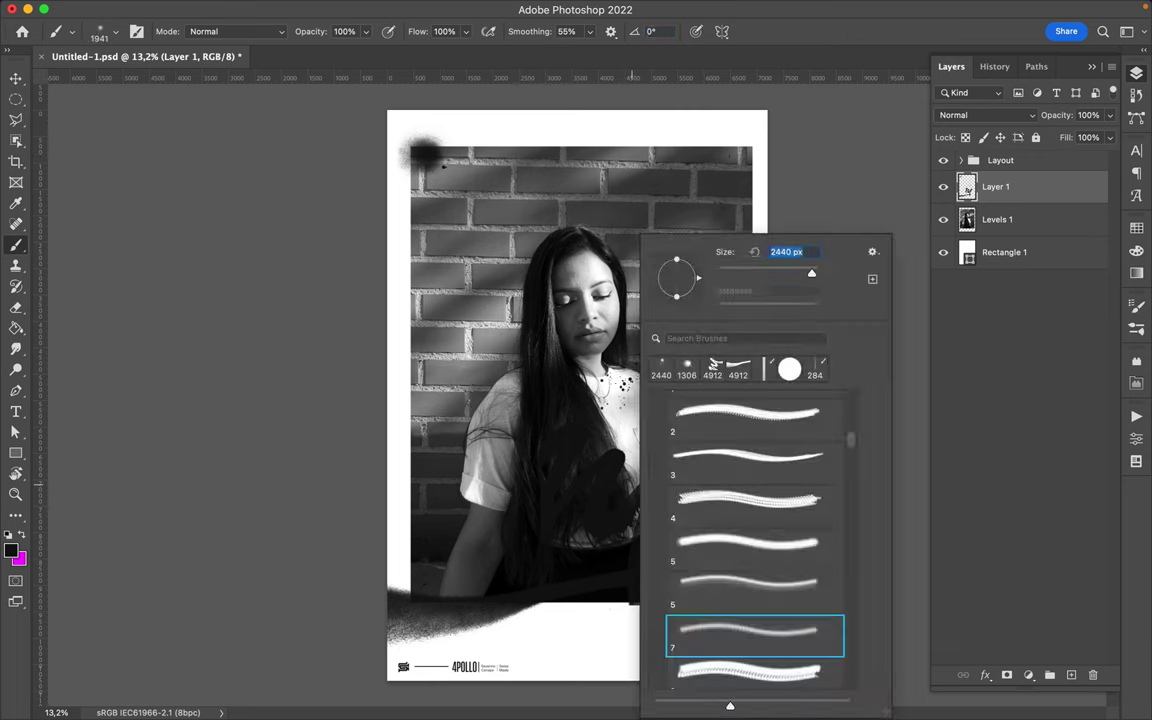
double_click(753, 630)
right_click(575, 455)
key("Escape")
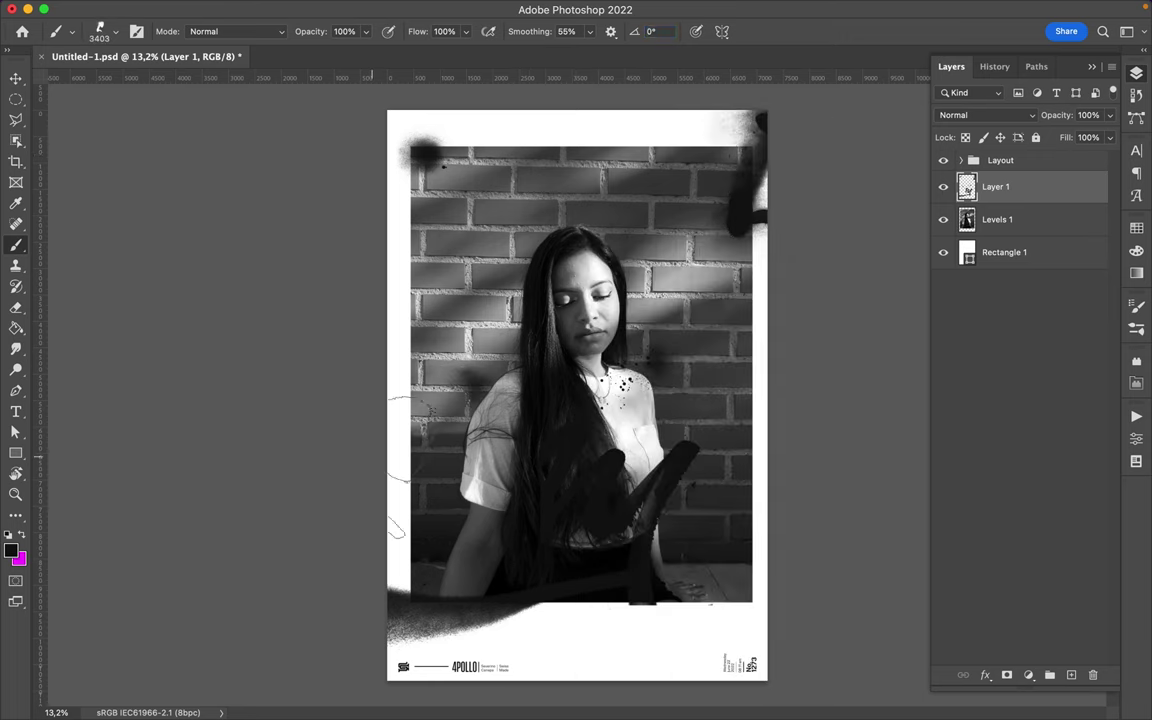
left_click_drag(392, 617, 567, 573)
right_click(567, 573)
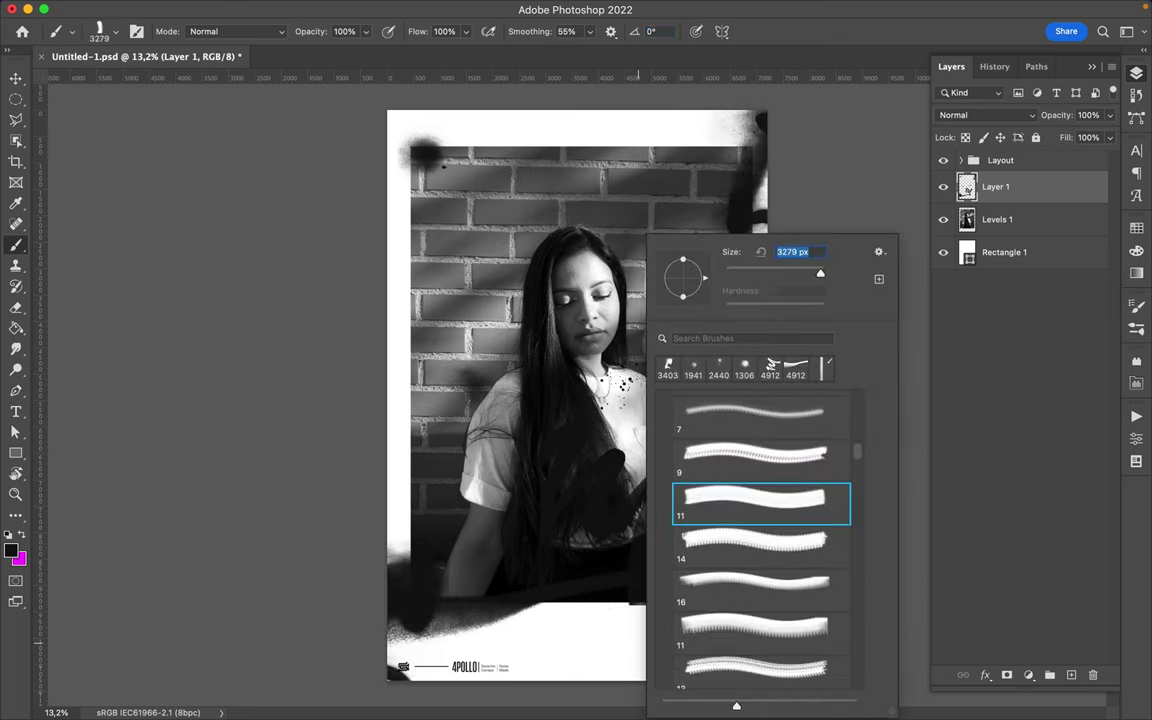
key("Return")
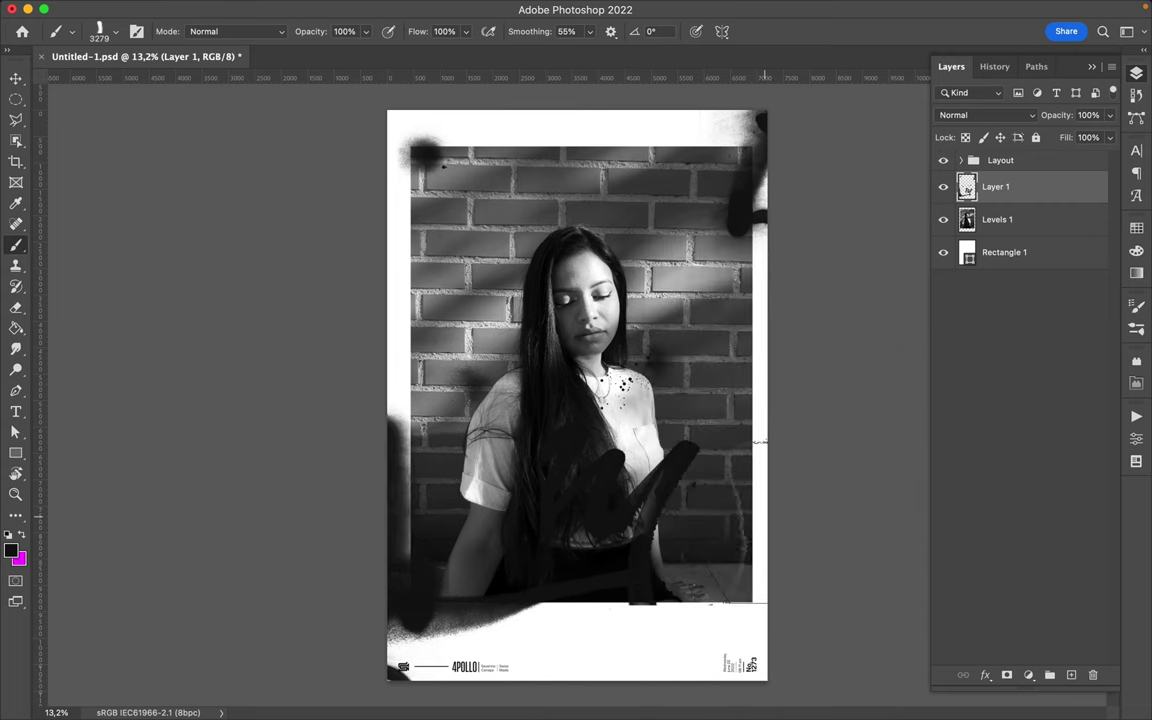
left_click_drag(758, 441, 648, 500)
Switch to brush 14 and paint dark strokes down the left edge and on the right edge
right_click(677, 497)
key("period")
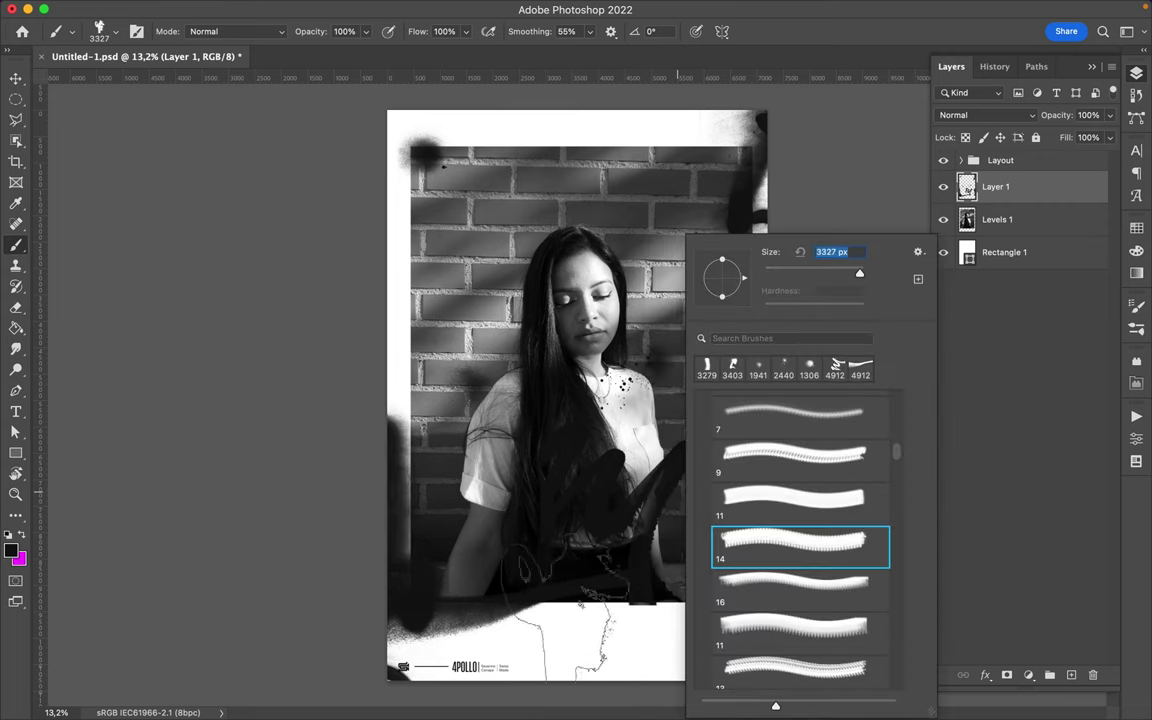
key("Return")
left_click_drag(420, 290, 415, 410)
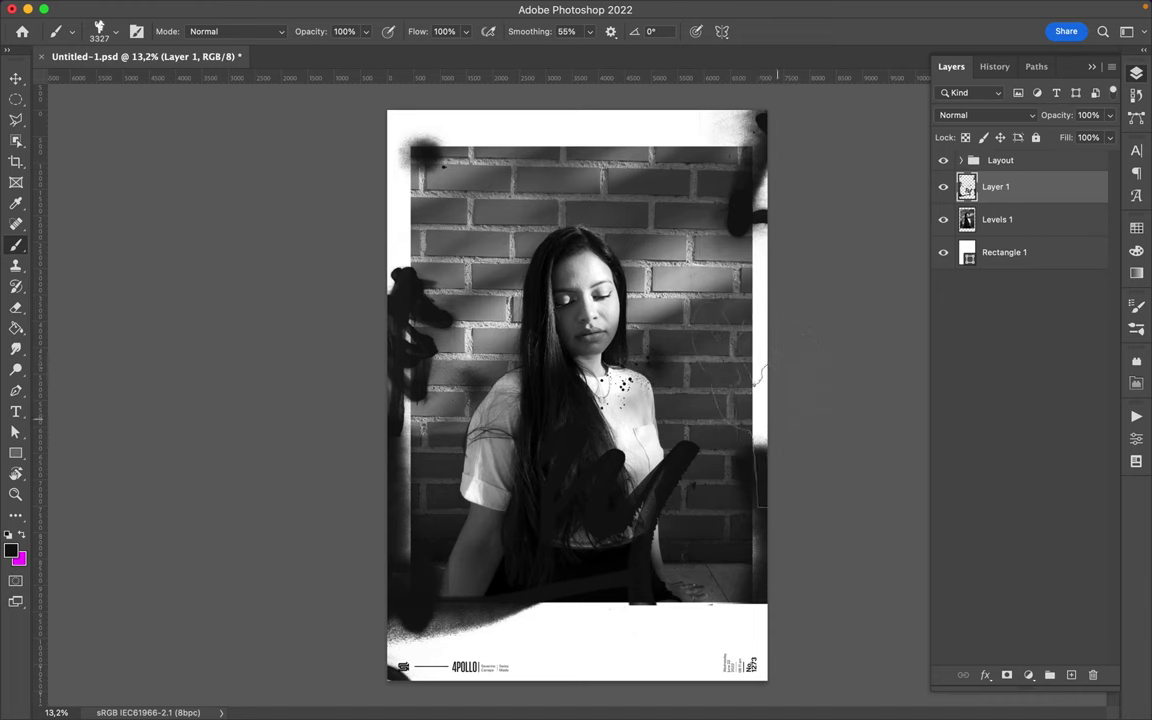
left_click_drag(725, 350, 740, 400)
Stamp black drips along the top-left with the dripping paint brush
right_click(740, 400)
left_click(874, 586)
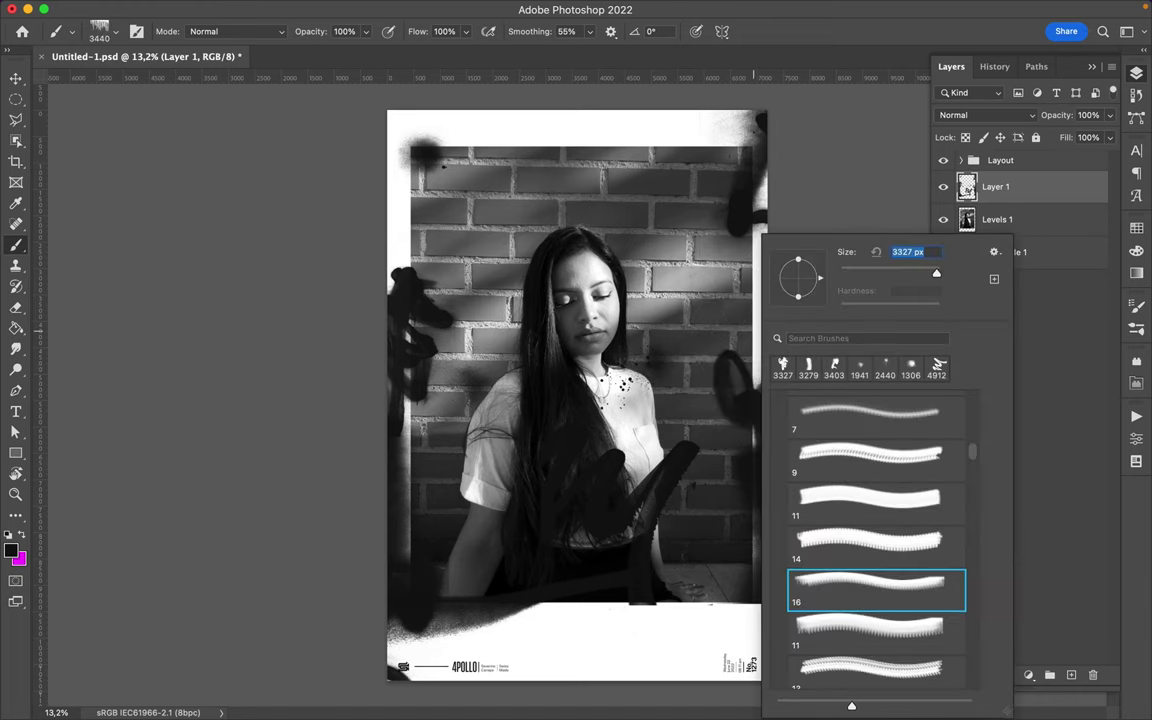
key("Return")
left_click(475, 160)
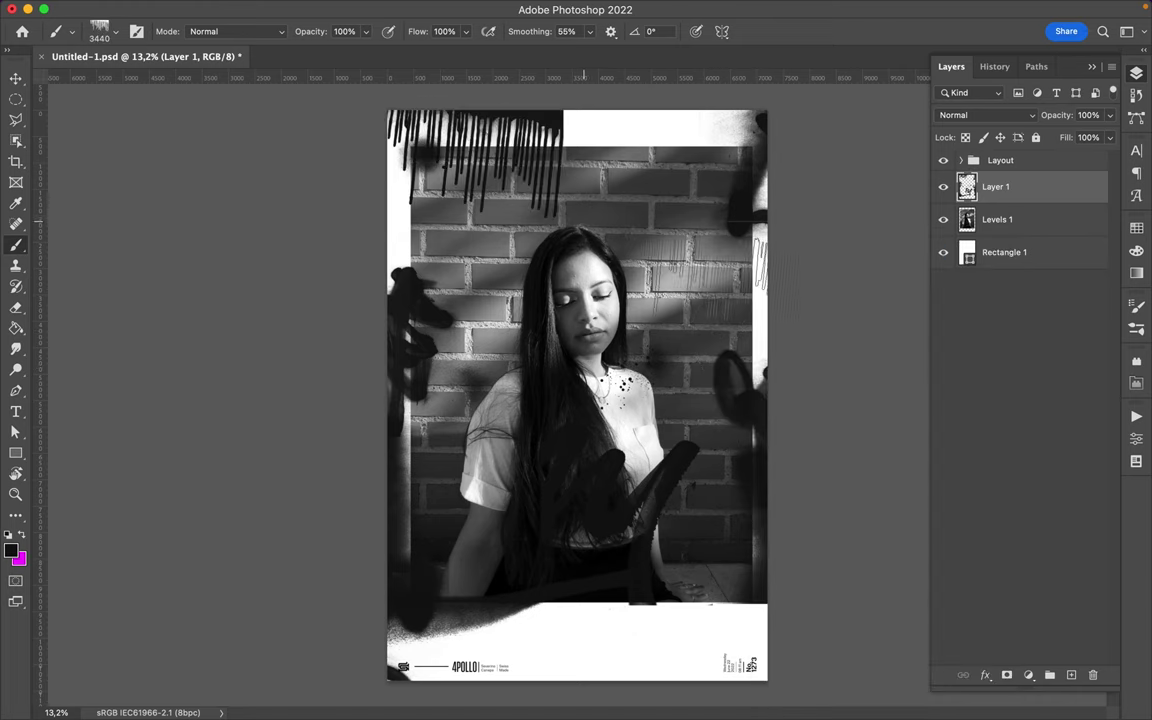
Add black drips across the top with drip brush 11 and a dark zigzag down the left edge
right_click(590, 218)
left_click(706, 618)
key("Return")
left_click_drag(600, 180, 660, 175)
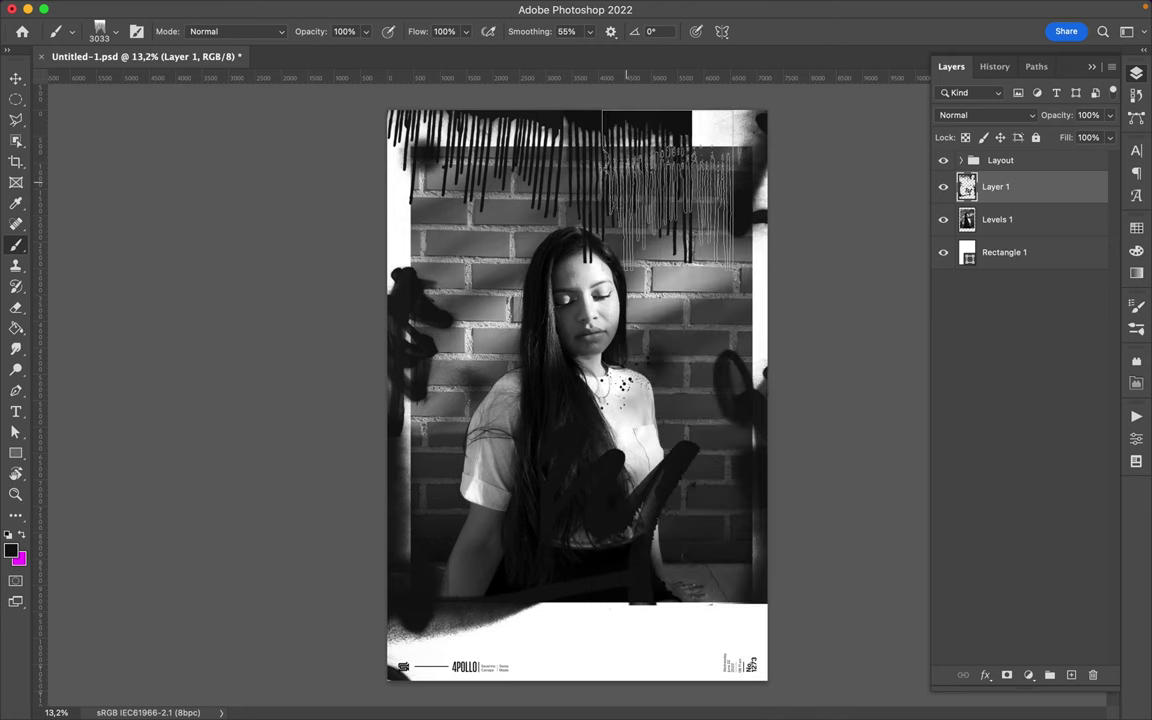
right_click(674, 190)
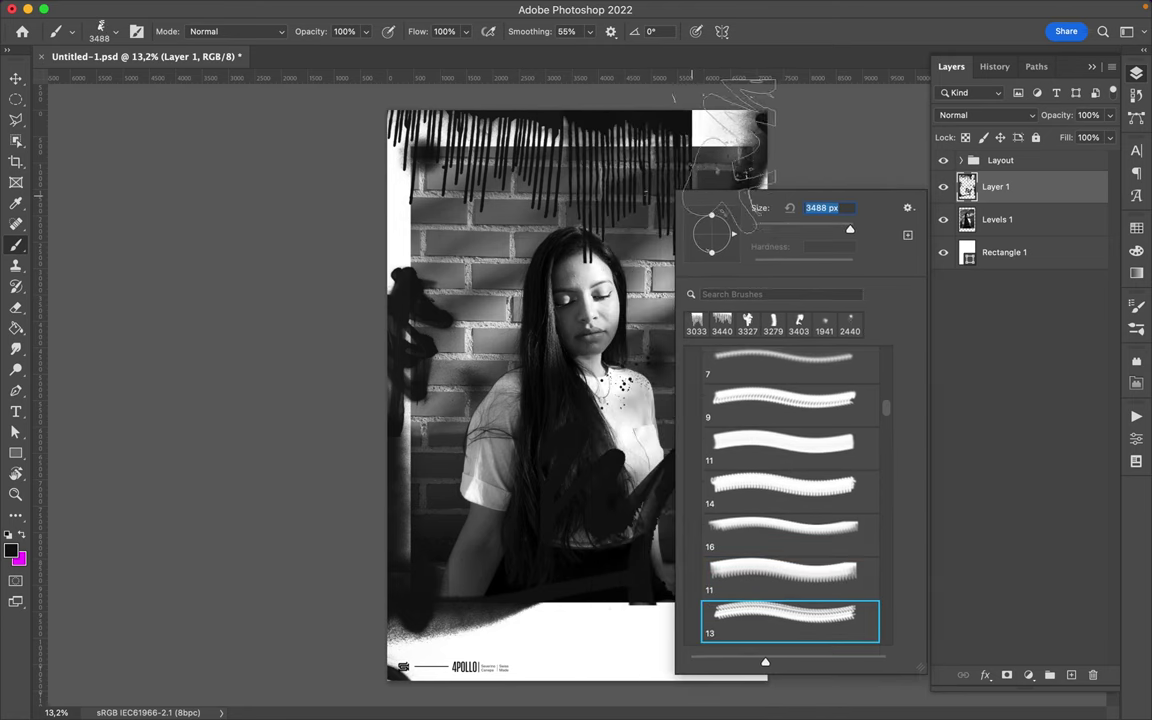
key("Return")
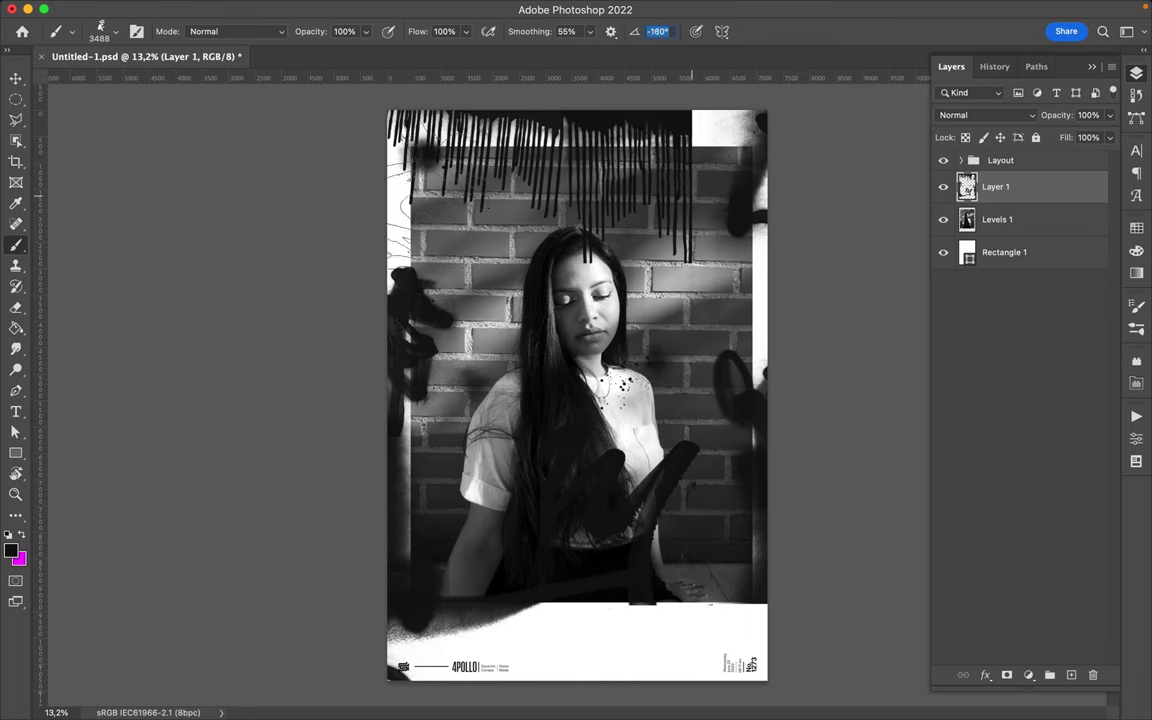
left_click_drag(445, 165, 415, 265)
Cycle through the next brush presets to reach a scribble-shaped brush
right_click(715, 383)
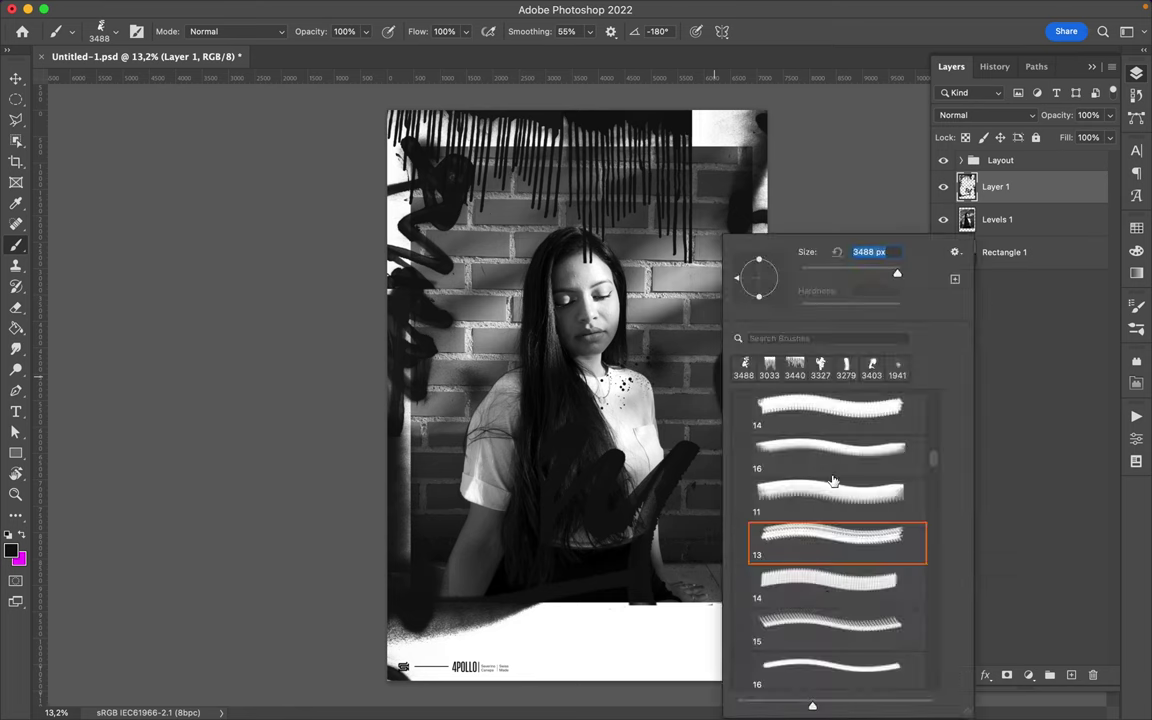
key("period")
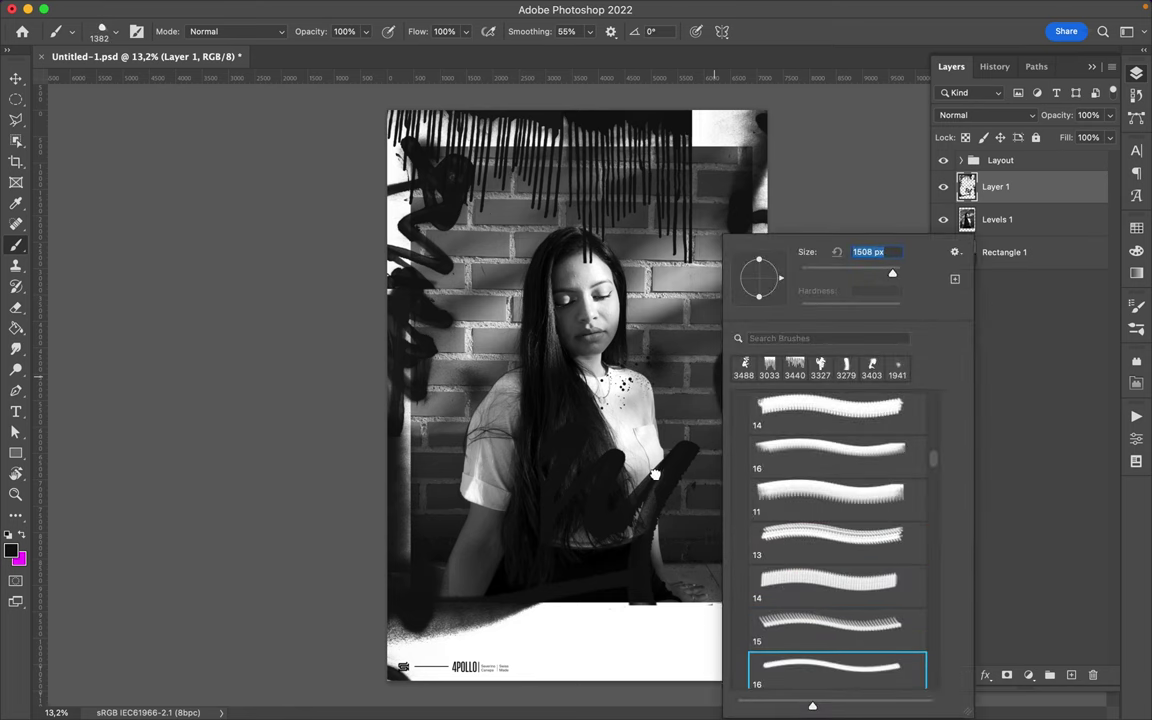
key("period")
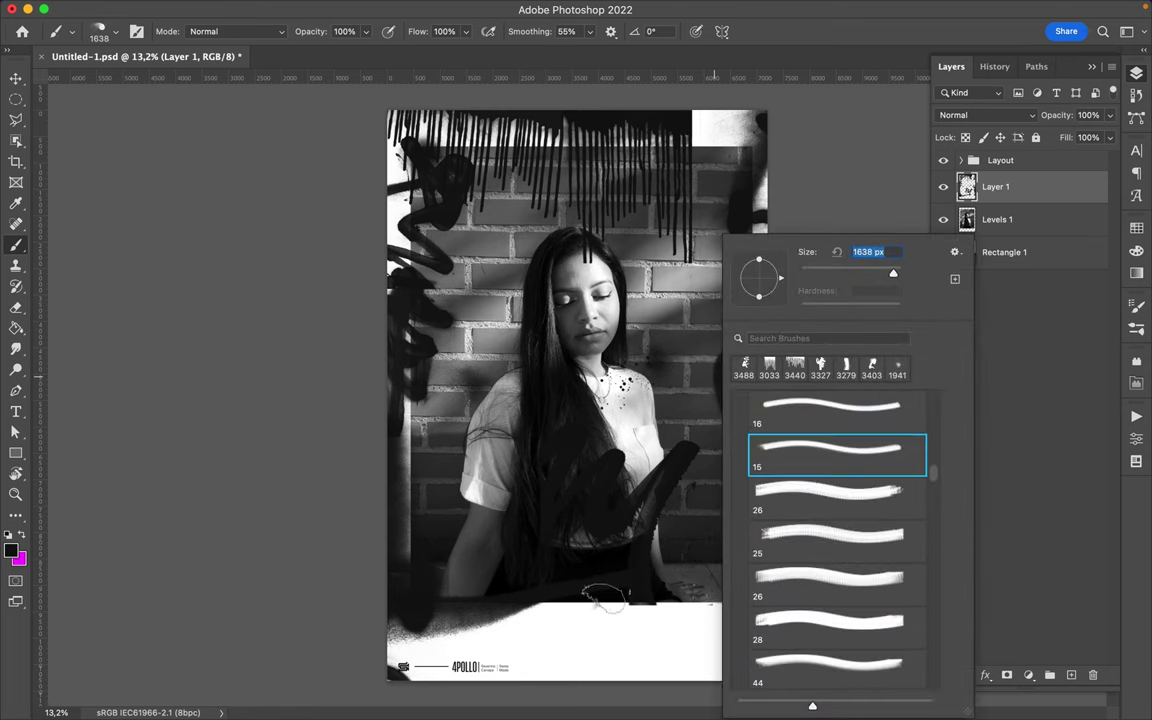
key("period")
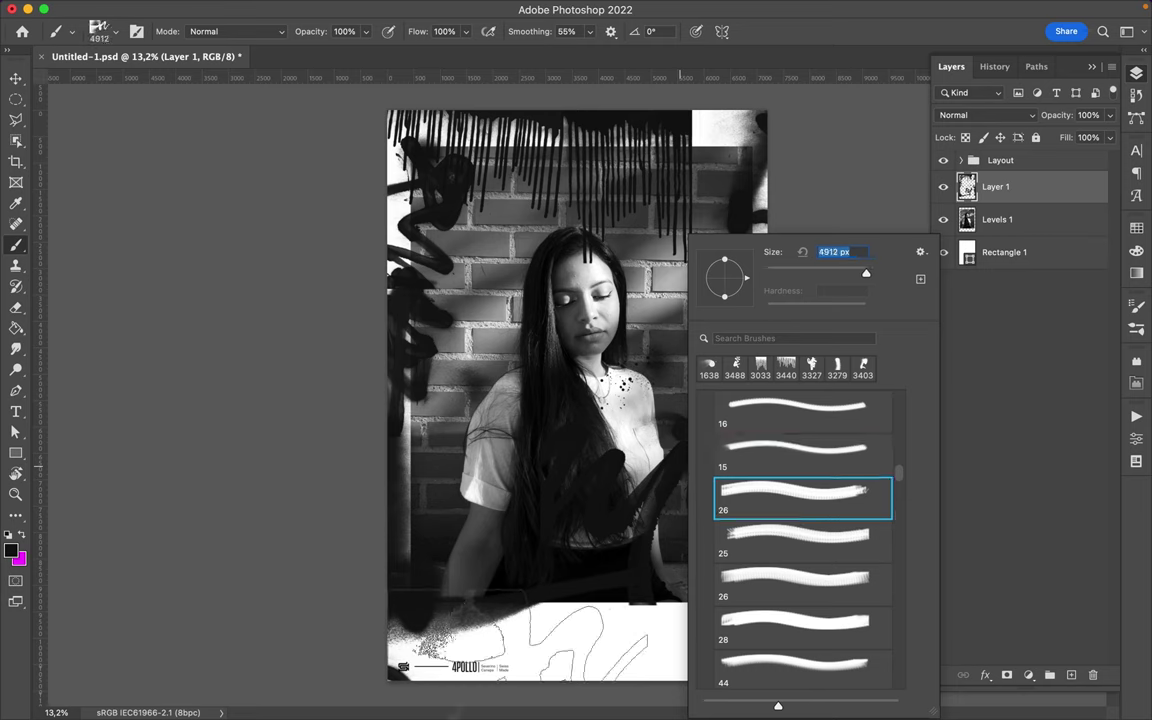
key("Return")
right_click(809, 483)
key("Return")
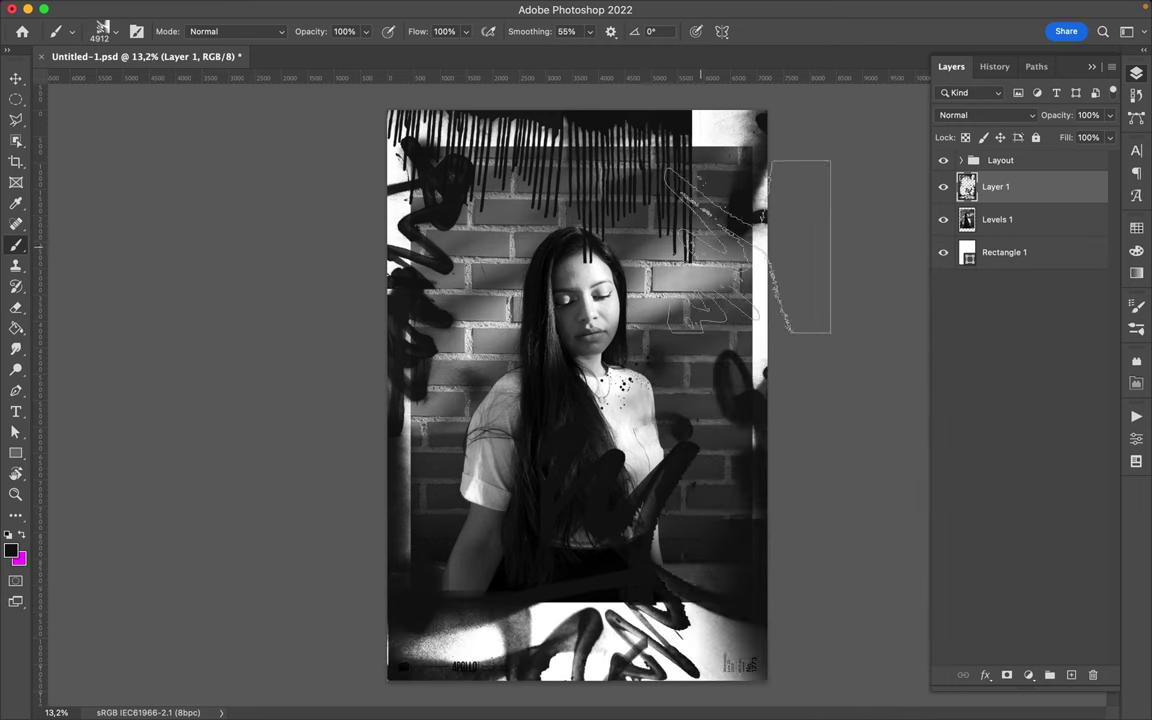
Step through the grunge brush presets to brush preset 22
right_click(706, 401)
key("period")
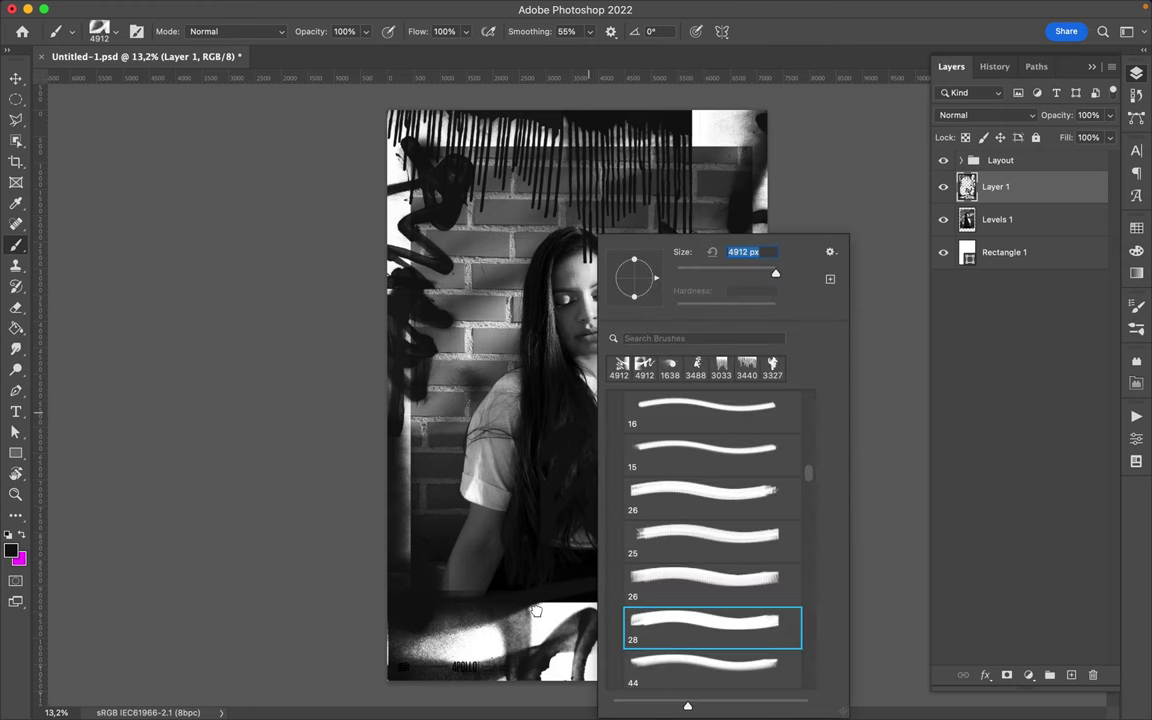
key("Return")
right_click(760, 655)
key("period")
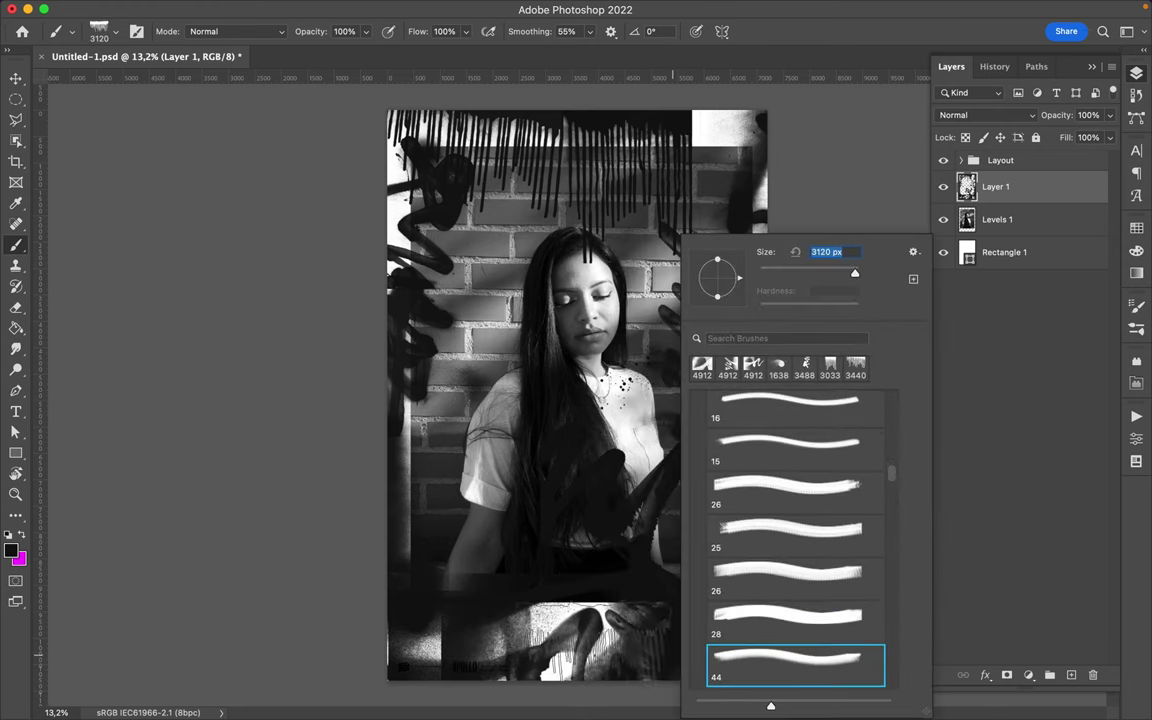
key("Return")
right_click(718, 655)
key("period")
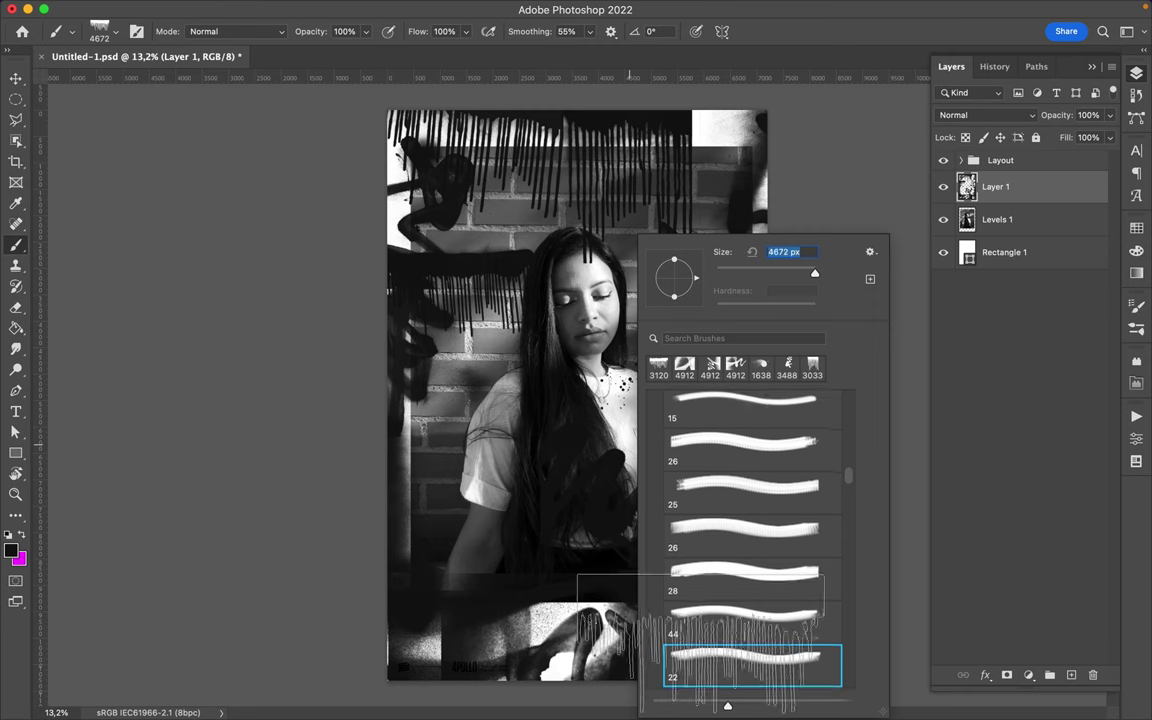
key("Return")
Try another preset with a rotated tip reset to -90°, then choose brush preset 46
right_click(700, 495)
key("period")
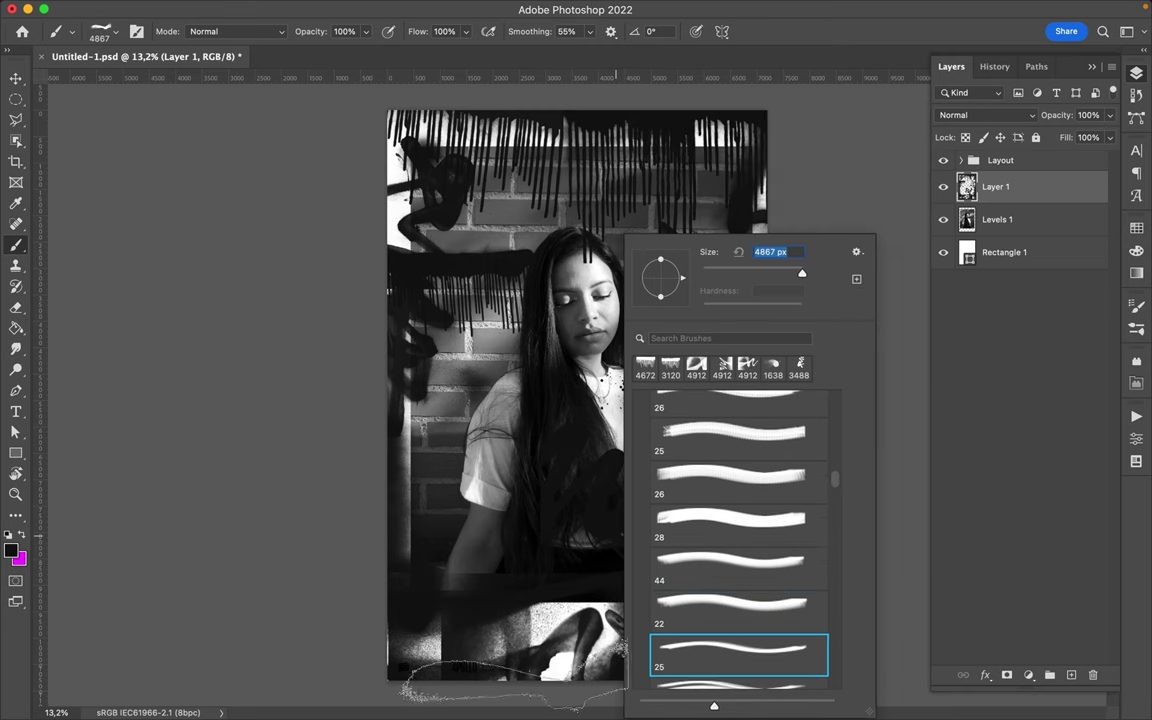
key("Return")
key("shift+Right")
key("shift+Right")
key("shift+Right")
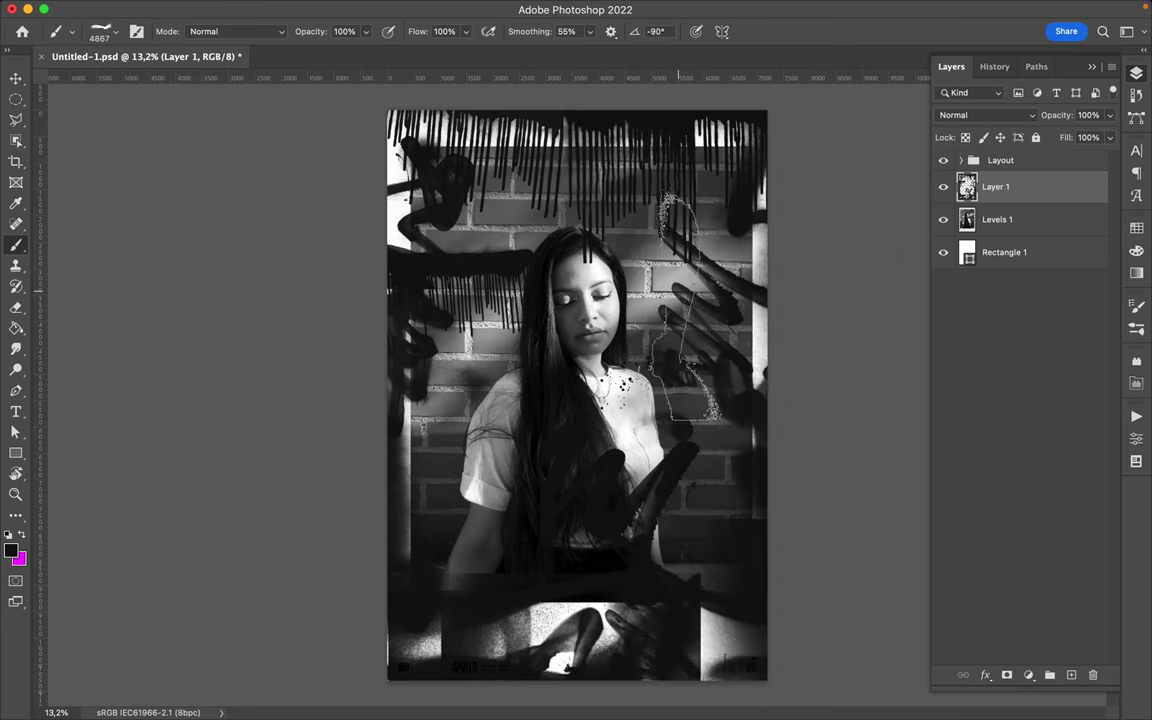
key("shift+Left")
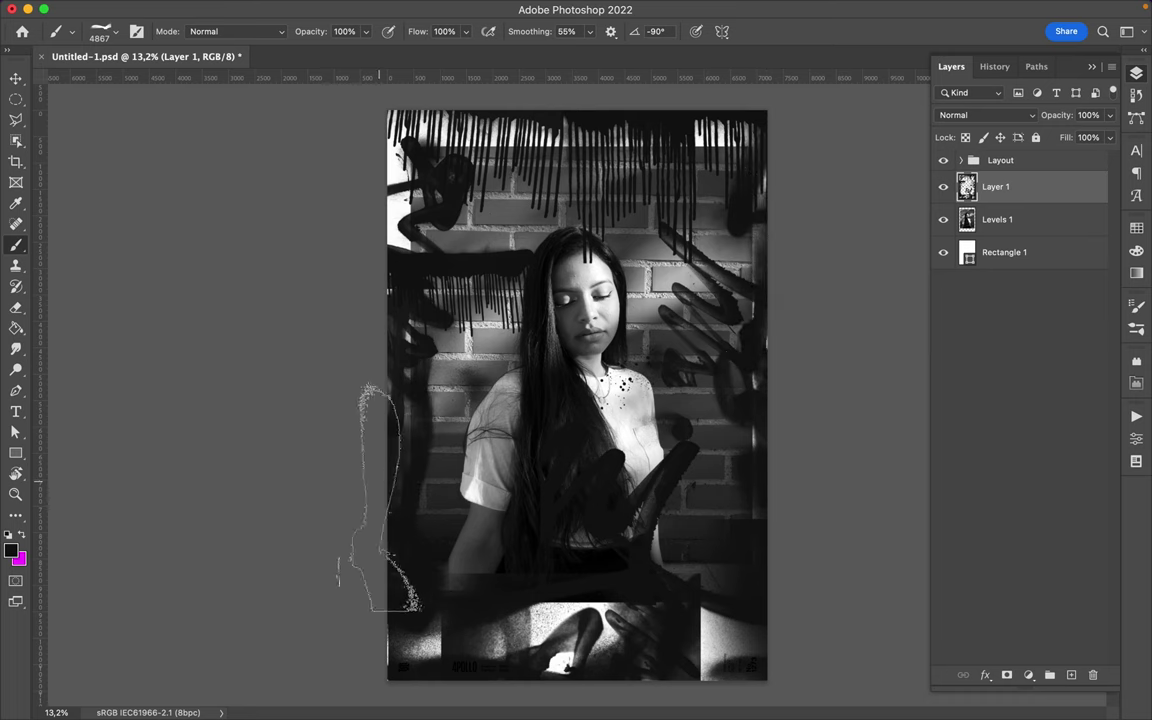
right_click(510, 462)
left_click(630, 622)
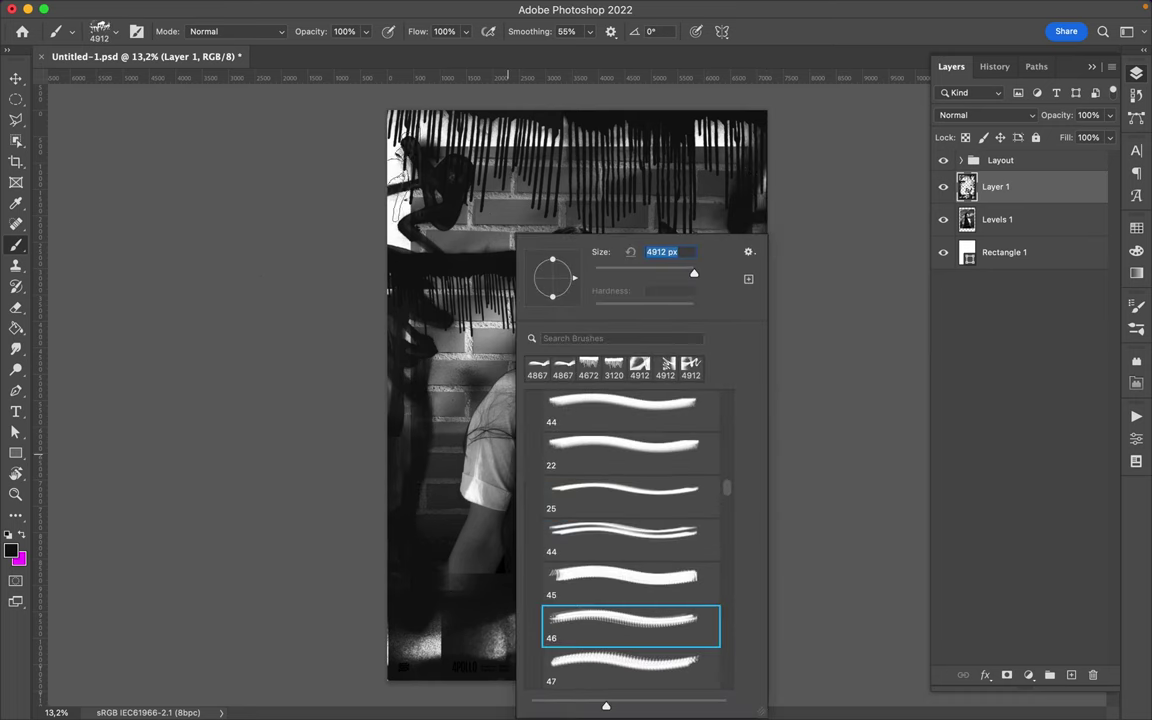
key("Return")
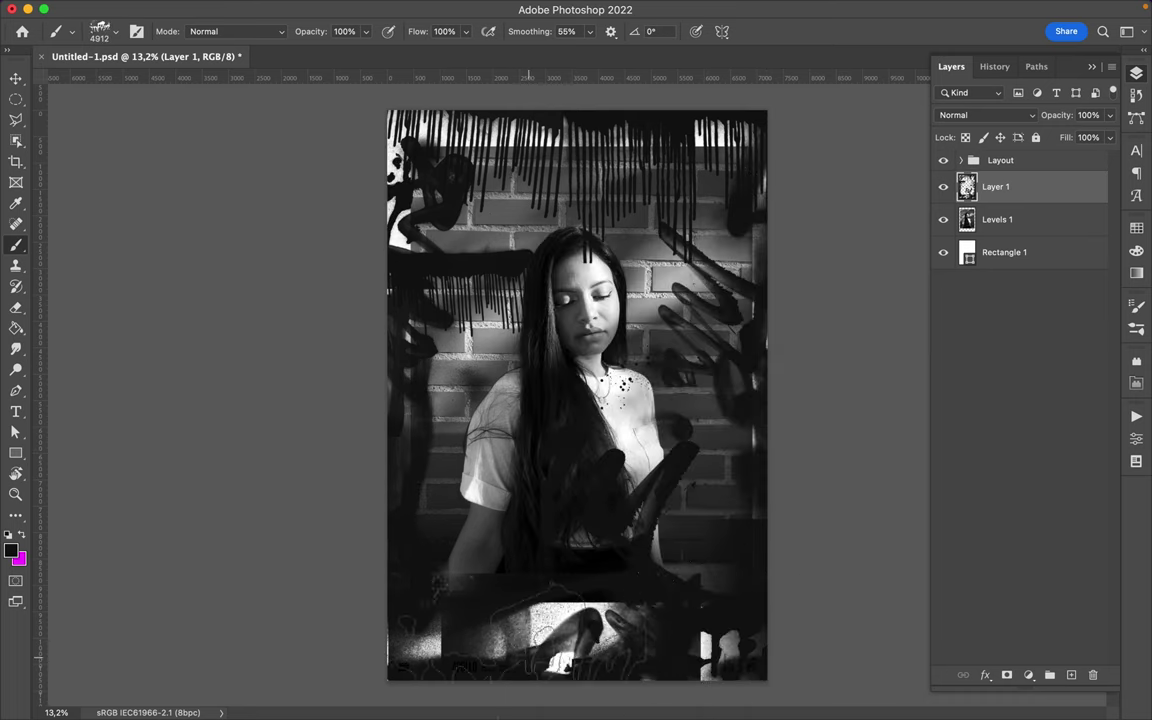
Choose brush presets 47 and then 48, rotating the tip to vertical
right_click(765, 300)
left_click(866, 665)
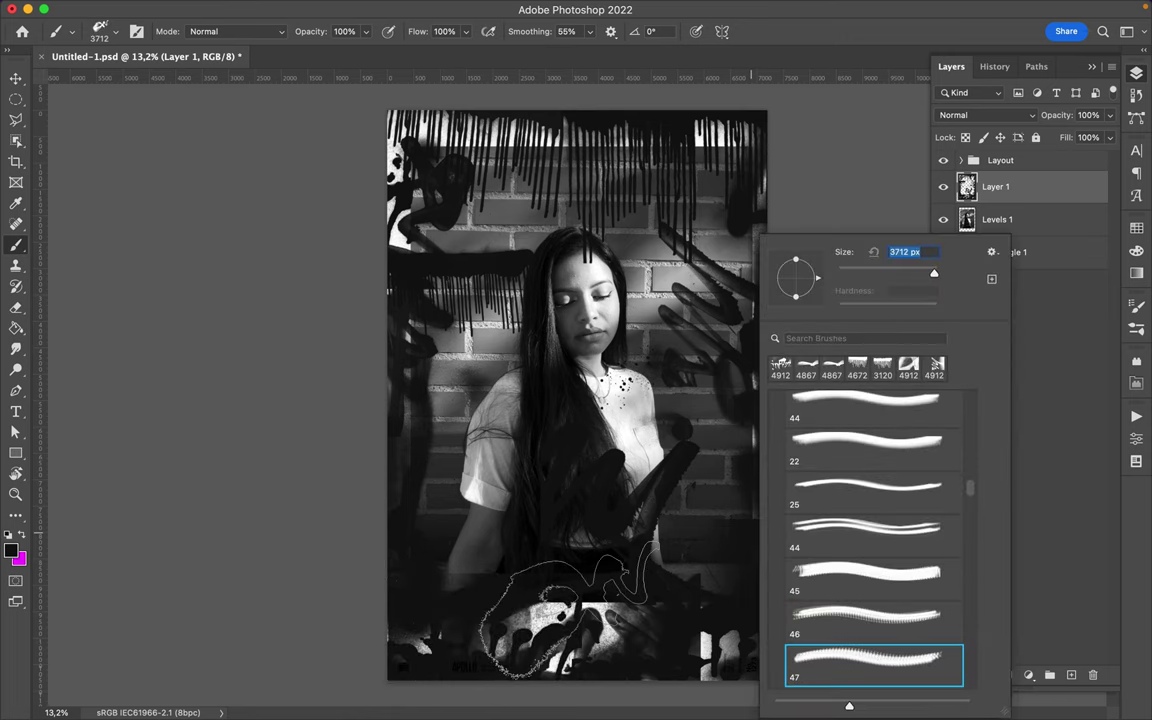
key("Return")
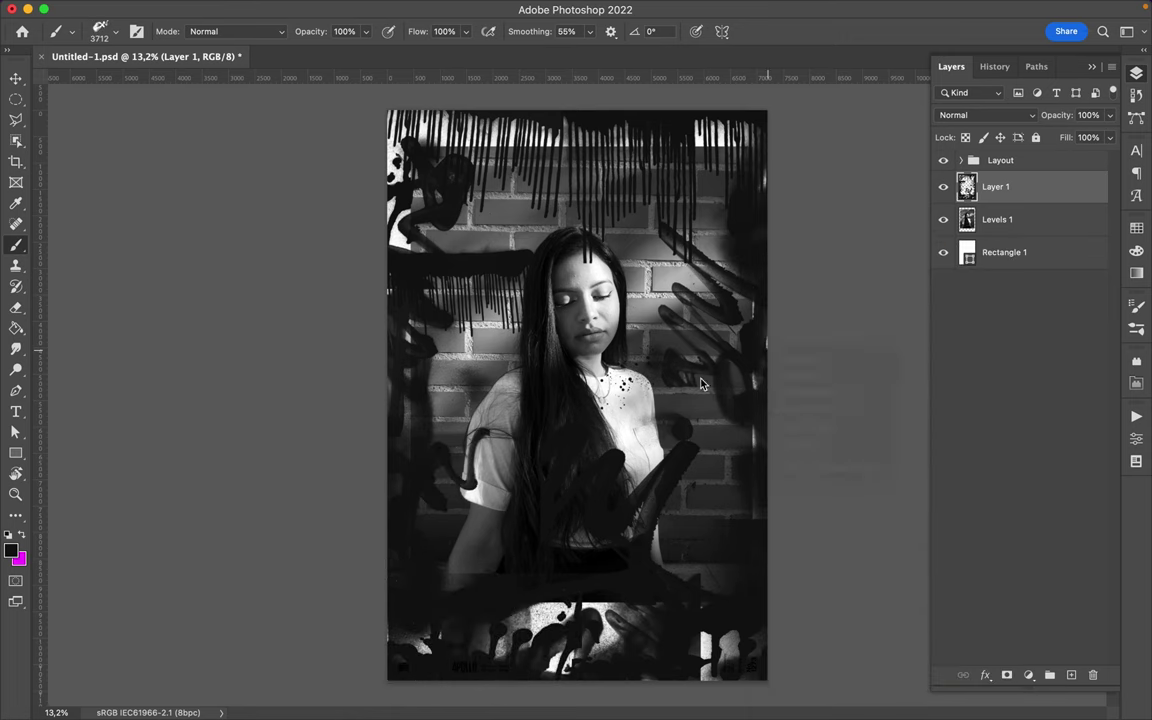
right_click(712, 396)
key("Escape")
right_click(578, 378)
left_click(738, 578)
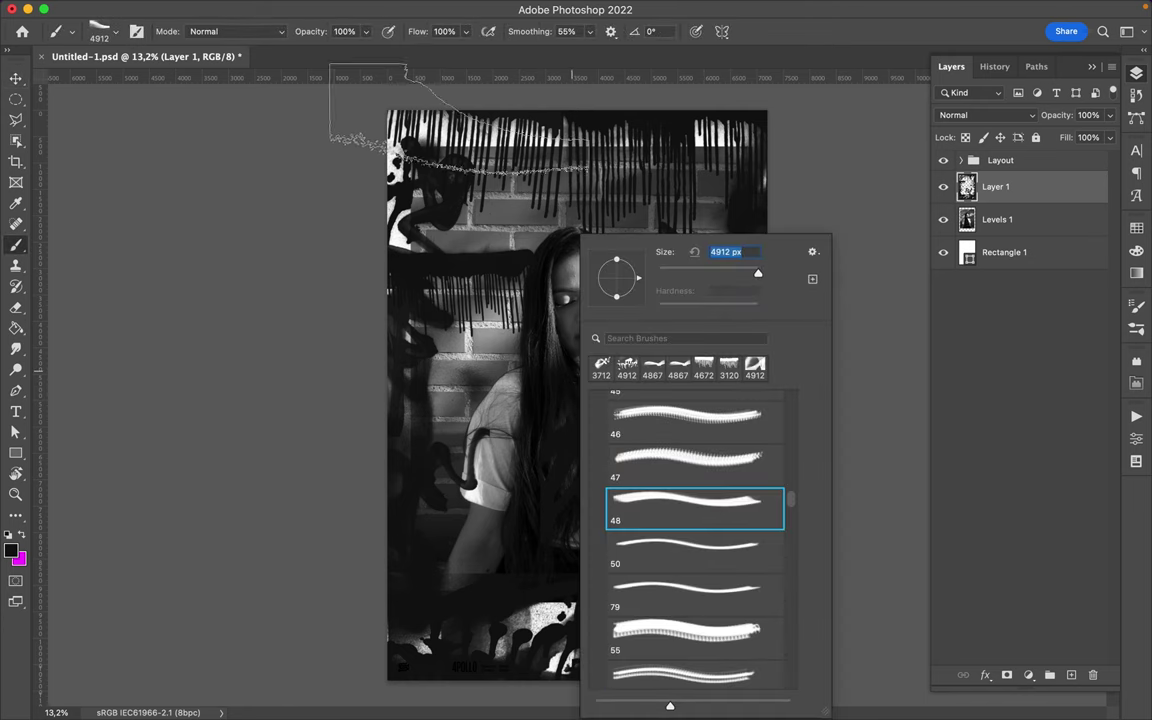
key("Return")
key("shift+Down")
key("shift+Down")
key("shift+Down")
key("shift+Up")
key("shift+Up")
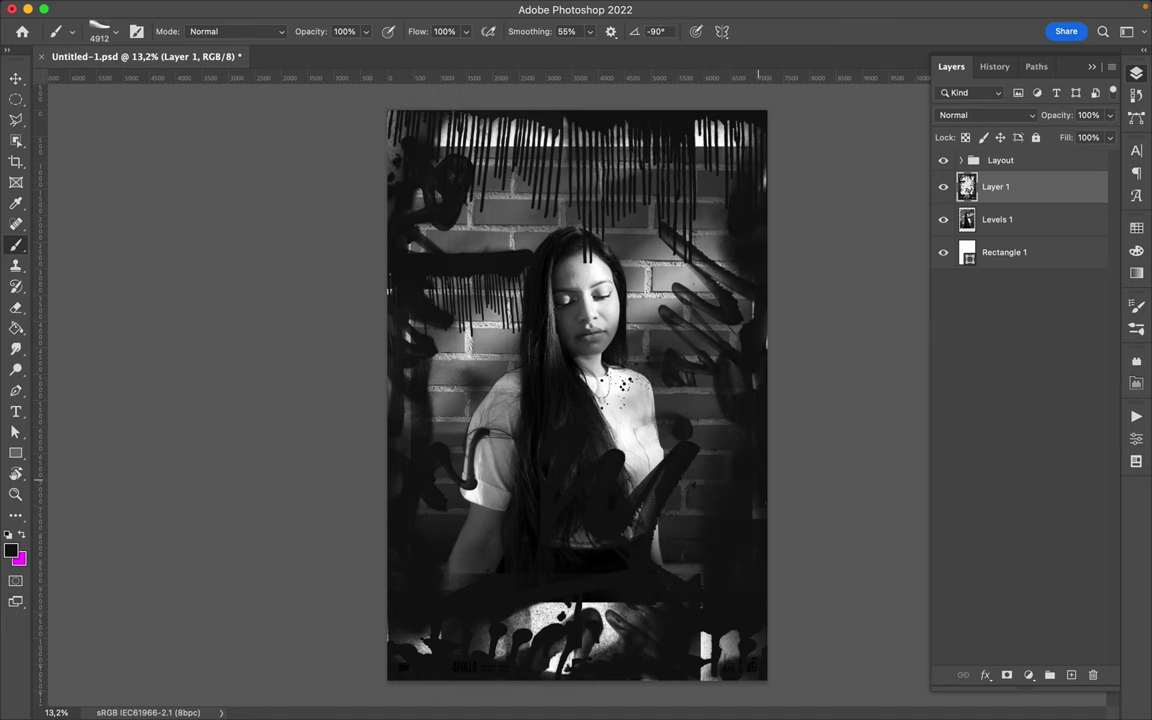
Darken the poster bottom over the splatters with preset 55, then select preset 70
right_click(764, 232)
key("Return")
right_click(656, 362)
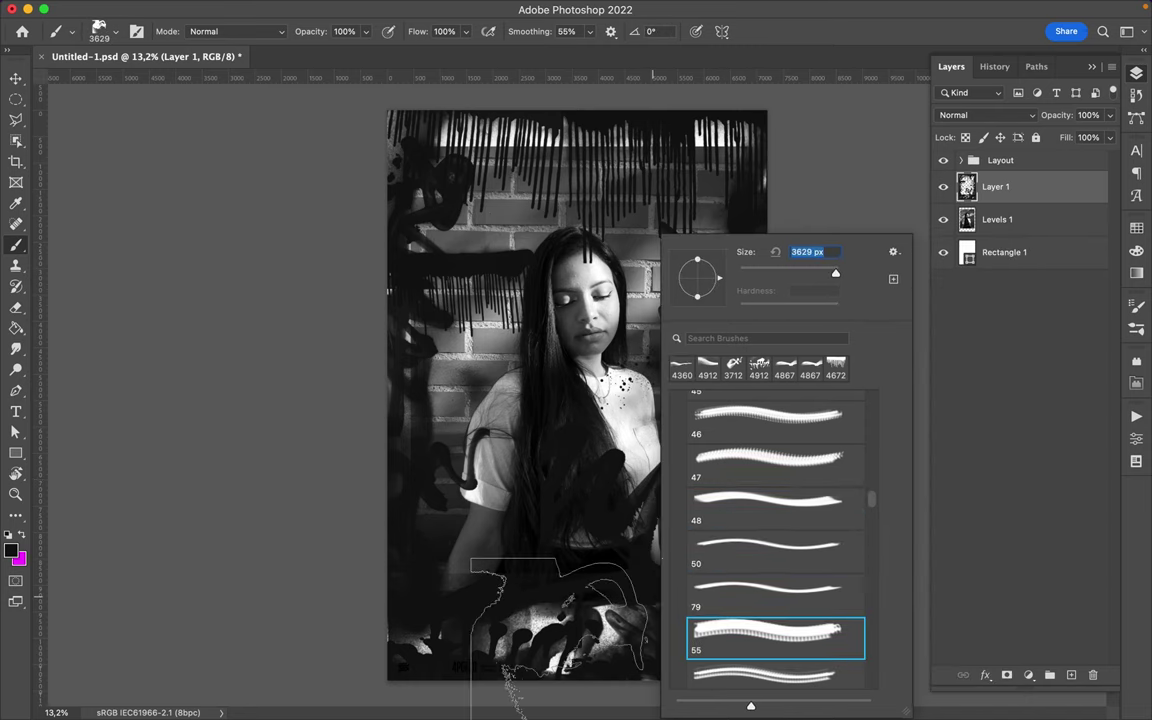
key("Return")
left_click_drag(622, 650, 607, 628)
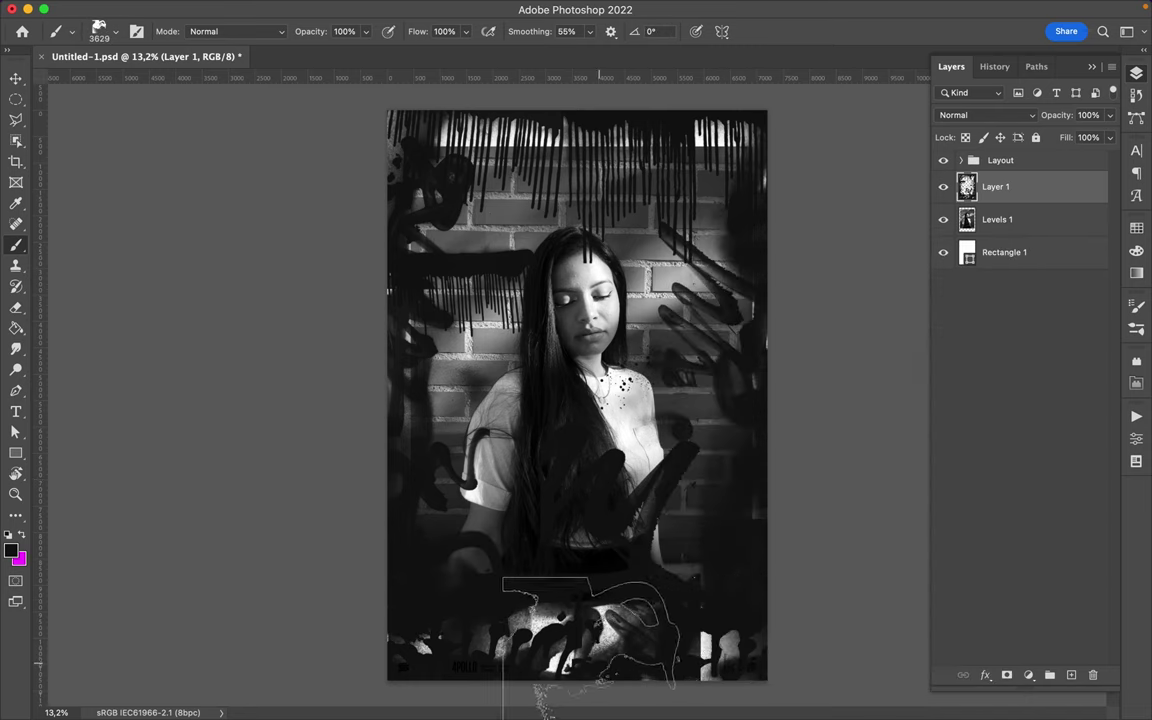
right_click(566, 235)
left_click(638, 368)
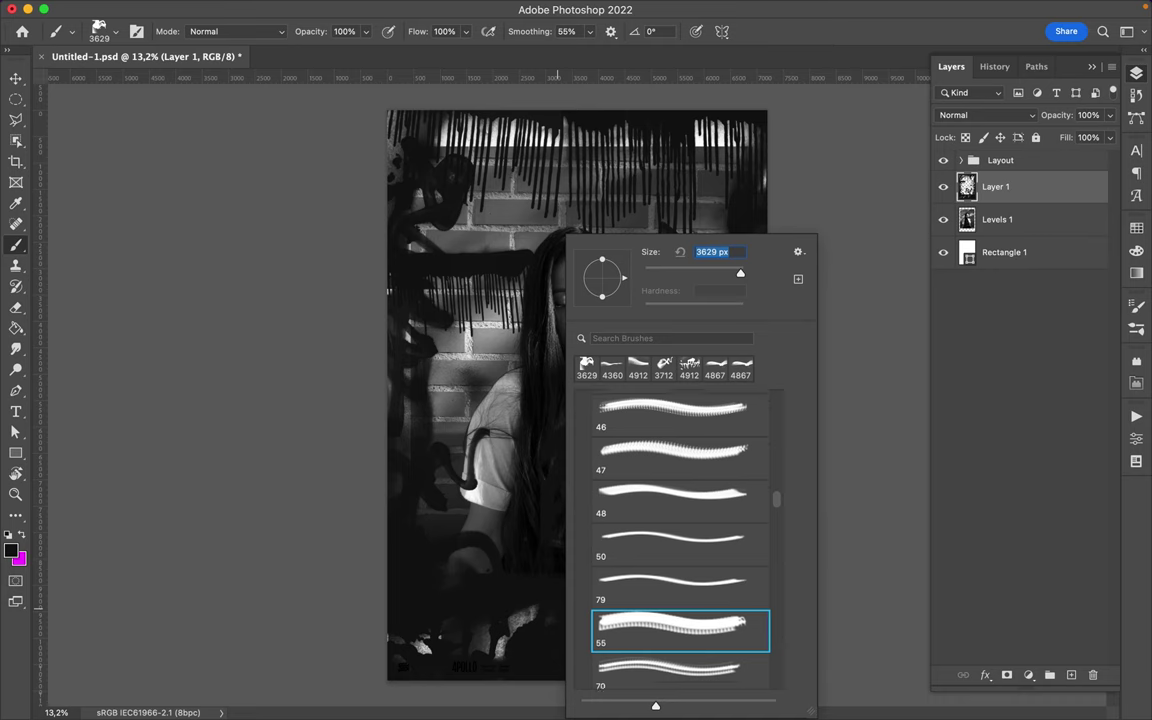
key("Return")
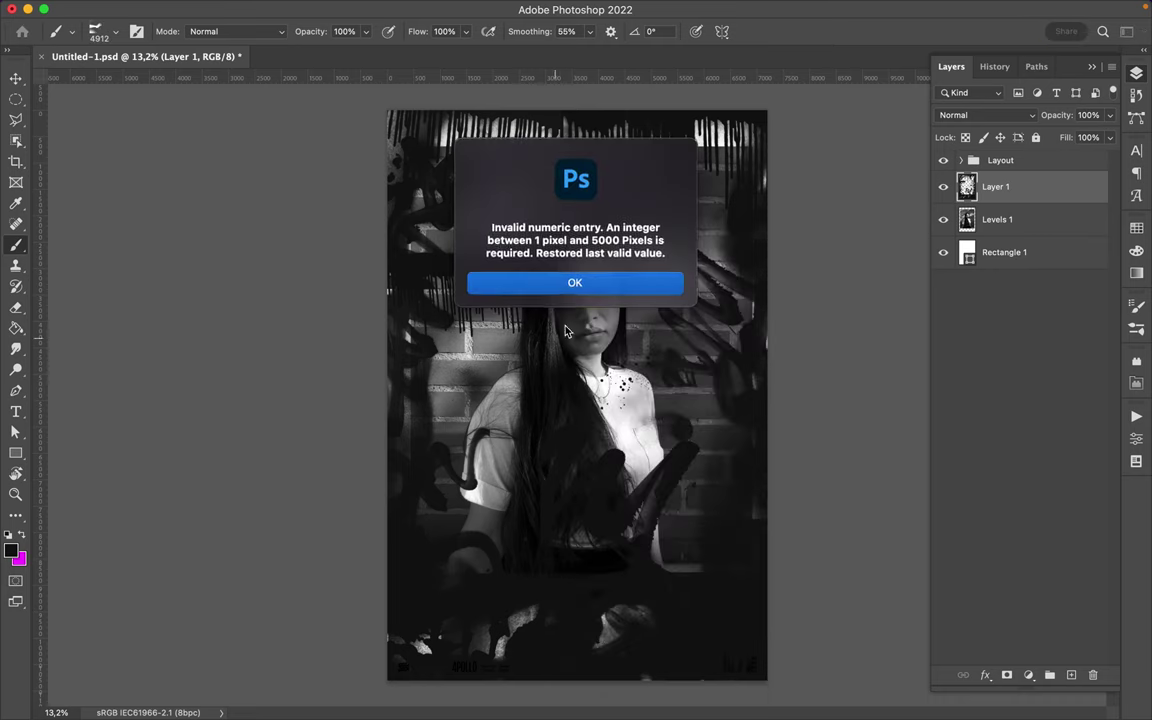
Dismiss the size warning, undo the stray dark strokes over the face, and add Layer 2 below Layer 1
key("Return")
left_click_drag(420, 365, 660, 320)
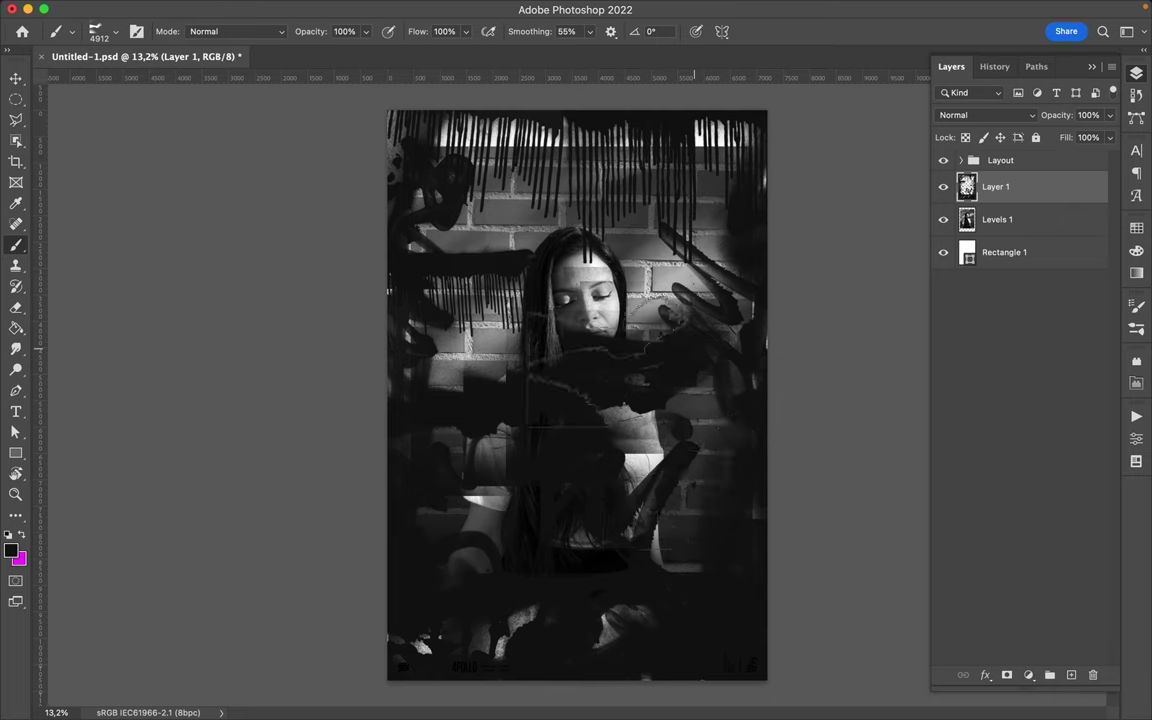
key("v")
key("ctrl+z")
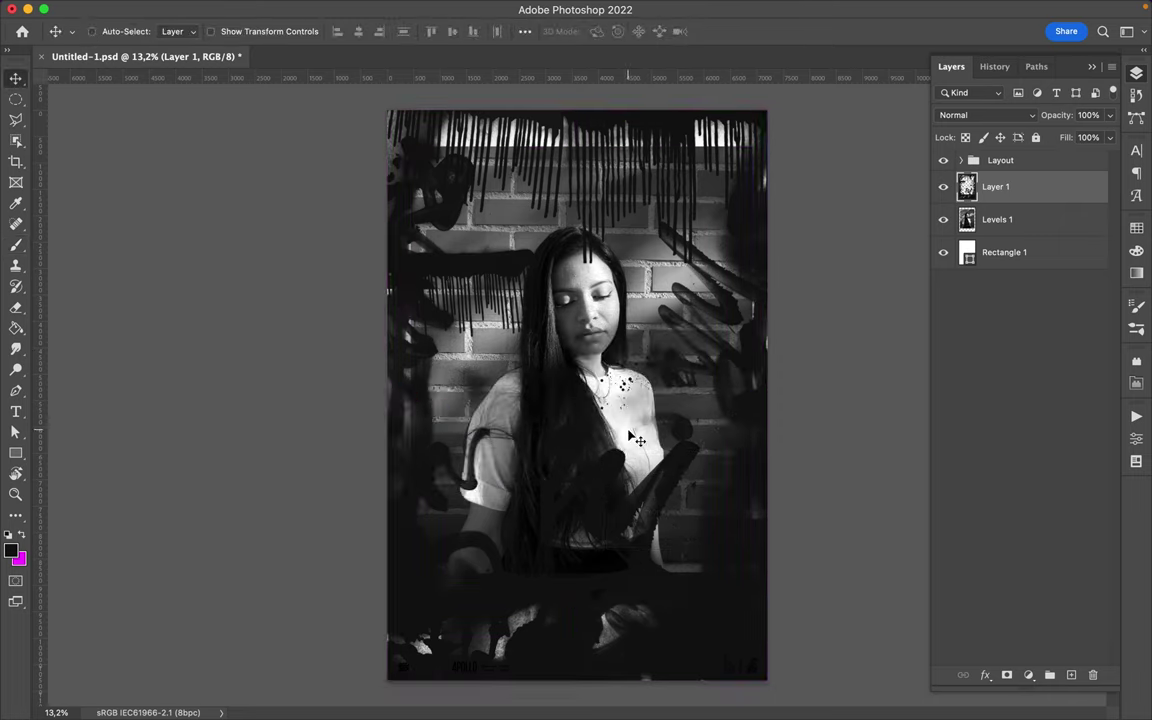
key("i")
left_click(628, 350)
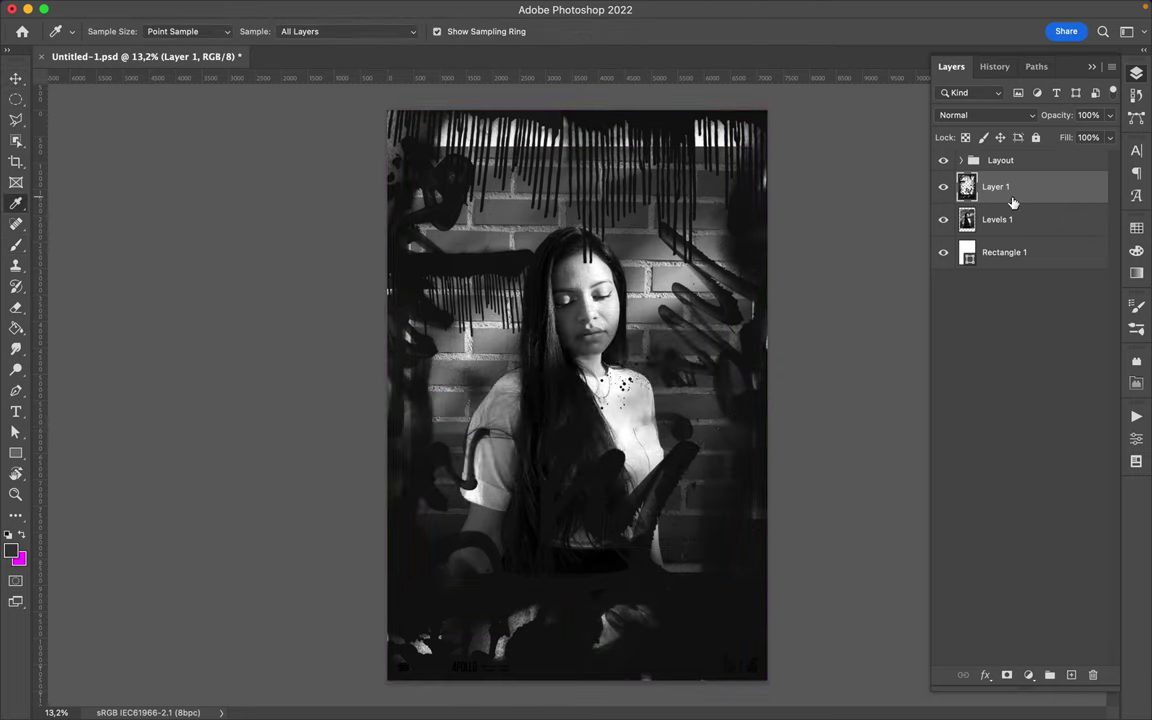
left_click(1071, 675)
Set the brush to preset 90 at 4902 px size with a 90° tip angle
key("b")
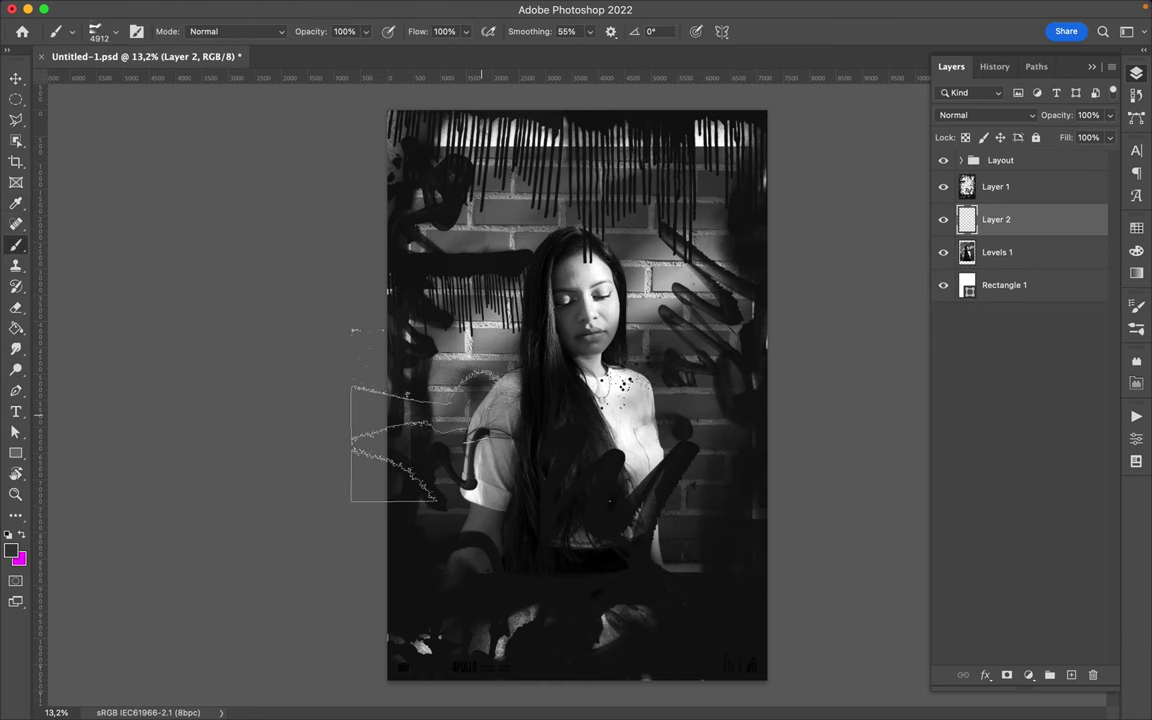
right_click(803, 468)
right_click(716, 469)
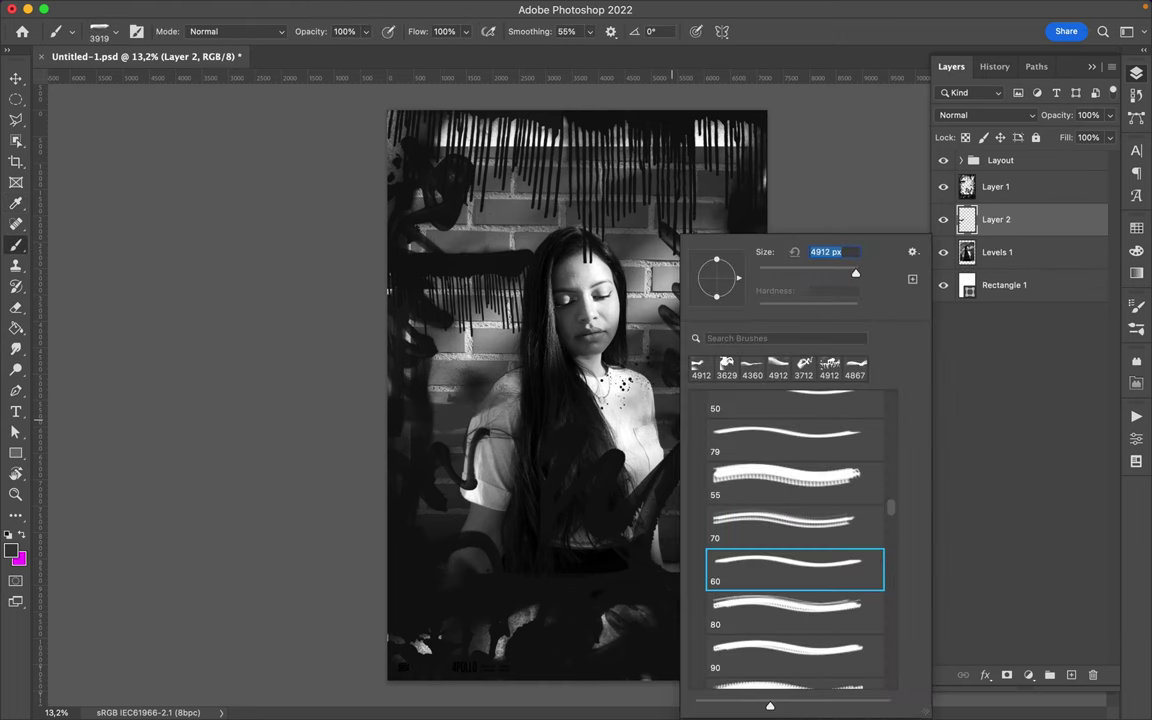
key("Return")
right_click(697, 288)
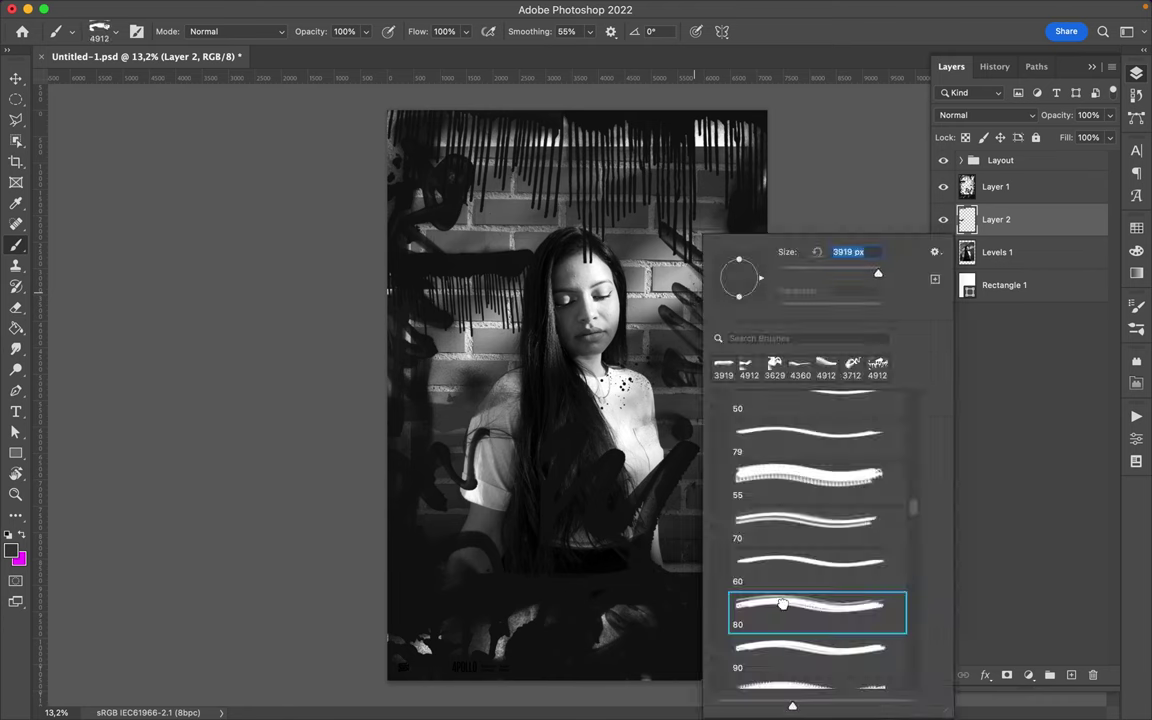
key("Return")
right_click(808, 648)
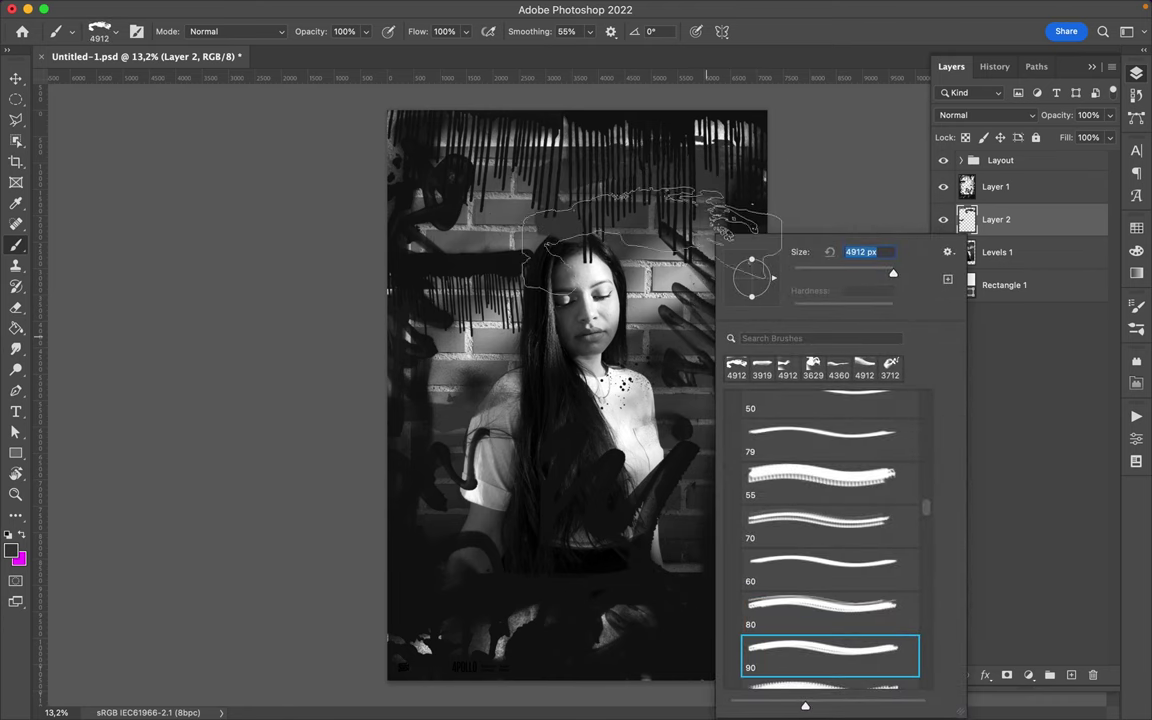
key("shift+Down")
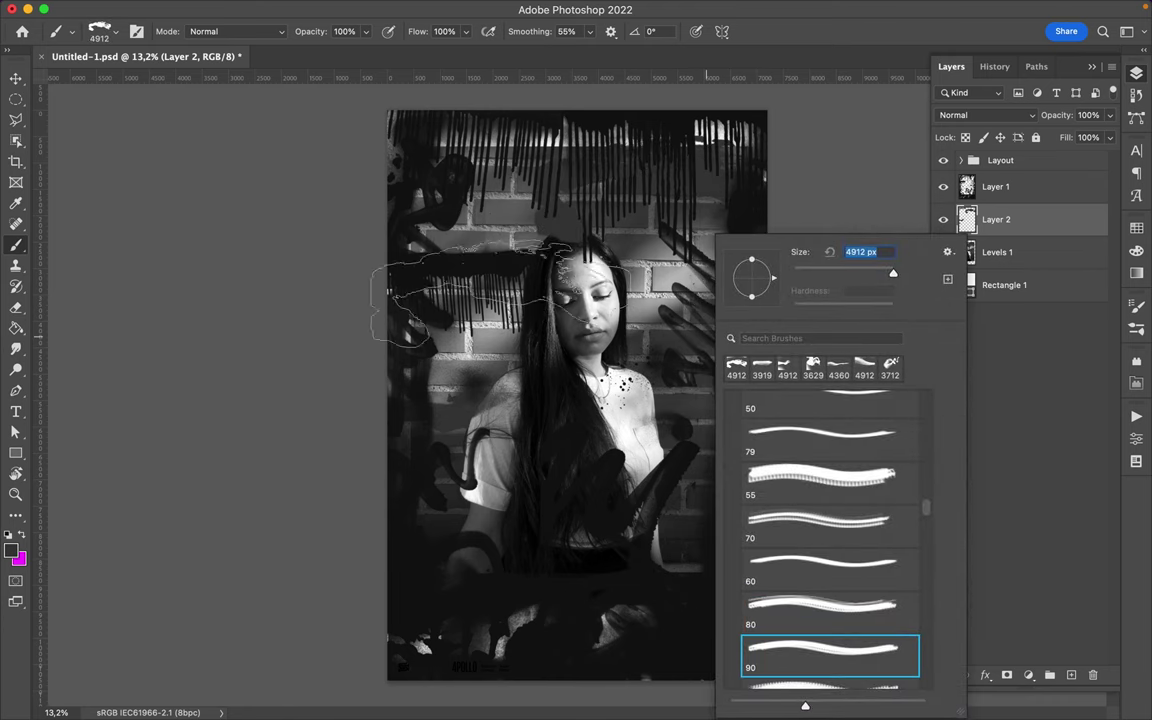
key("Return")
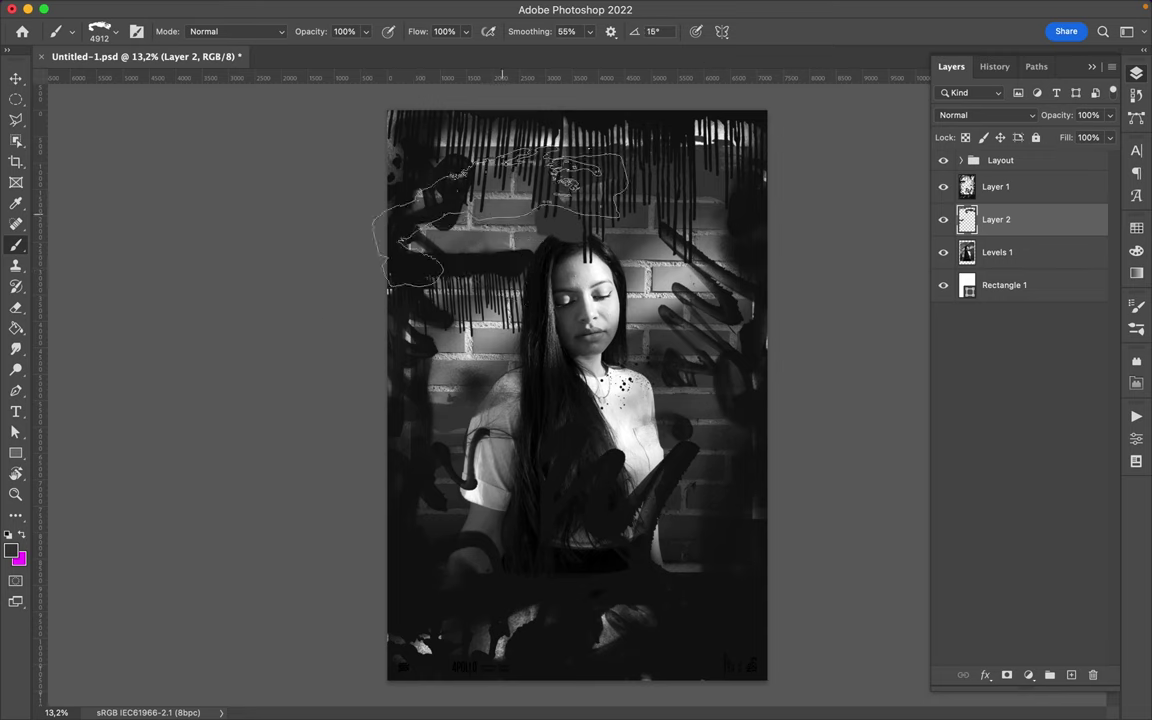
key("shift+Left")
key("shift+Left")
key("shift+Left")
key("shift+Left")
key("shift+Left")
key("shift+Left")
key("shift+Left")
key("shift+Left")
key("shift+Left")
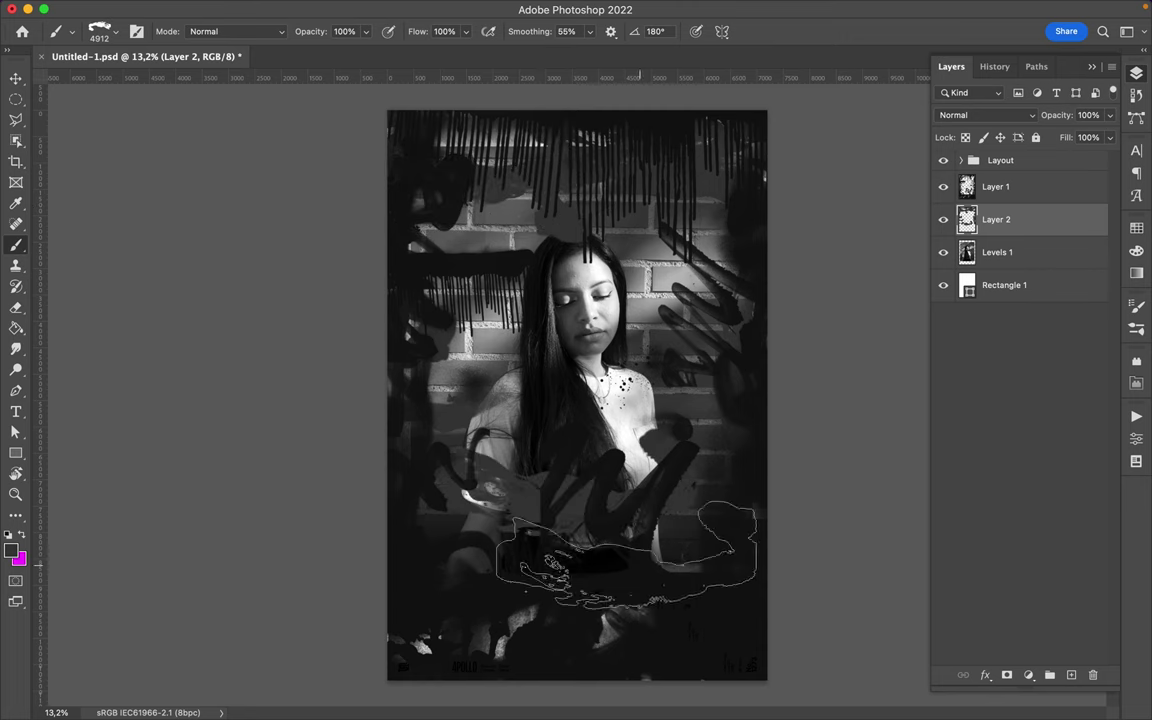
Pick the rough 32 stroke brush and undo a stray dark dab over the face
right_click(626, 490)
scroll(740, 500, "down", 2)
left_click(740, 532)
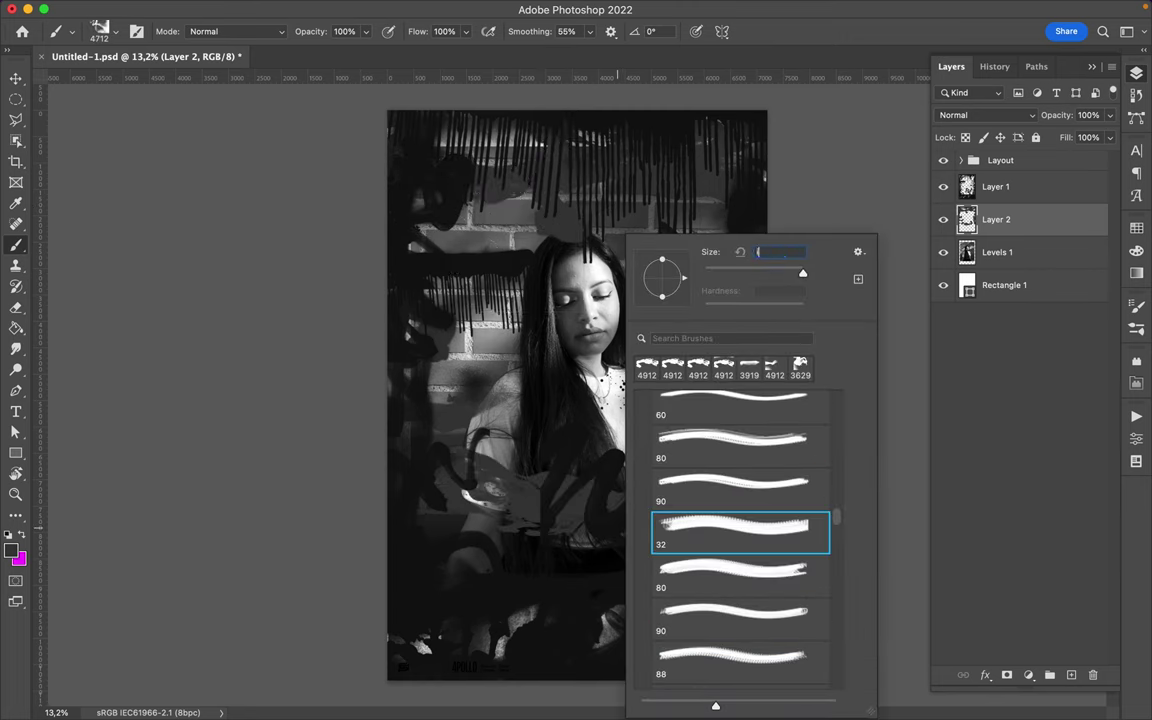
key("Return")
left_click(625, 308)
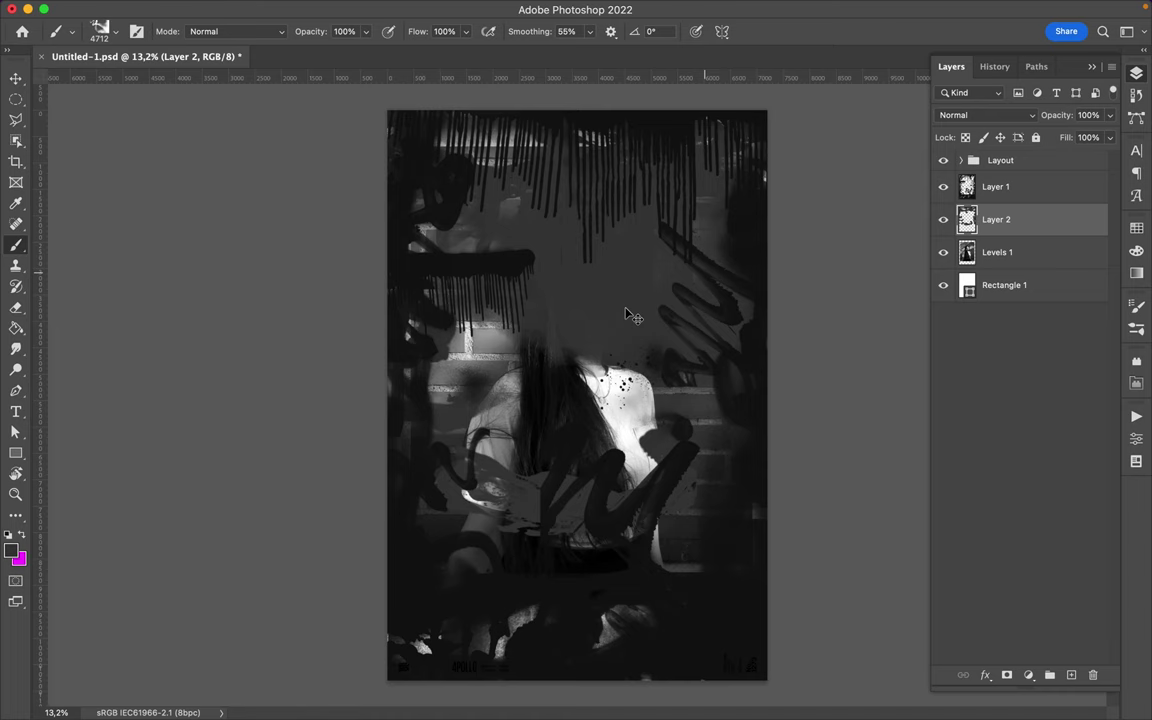
key("ctrl+z")
Sample a grey from the photo and paint it over the upper-right graffiti and lower centre
key("i")
left_click(595, 242)
key("b")
left_click_drag(610, 260, 745, 245)
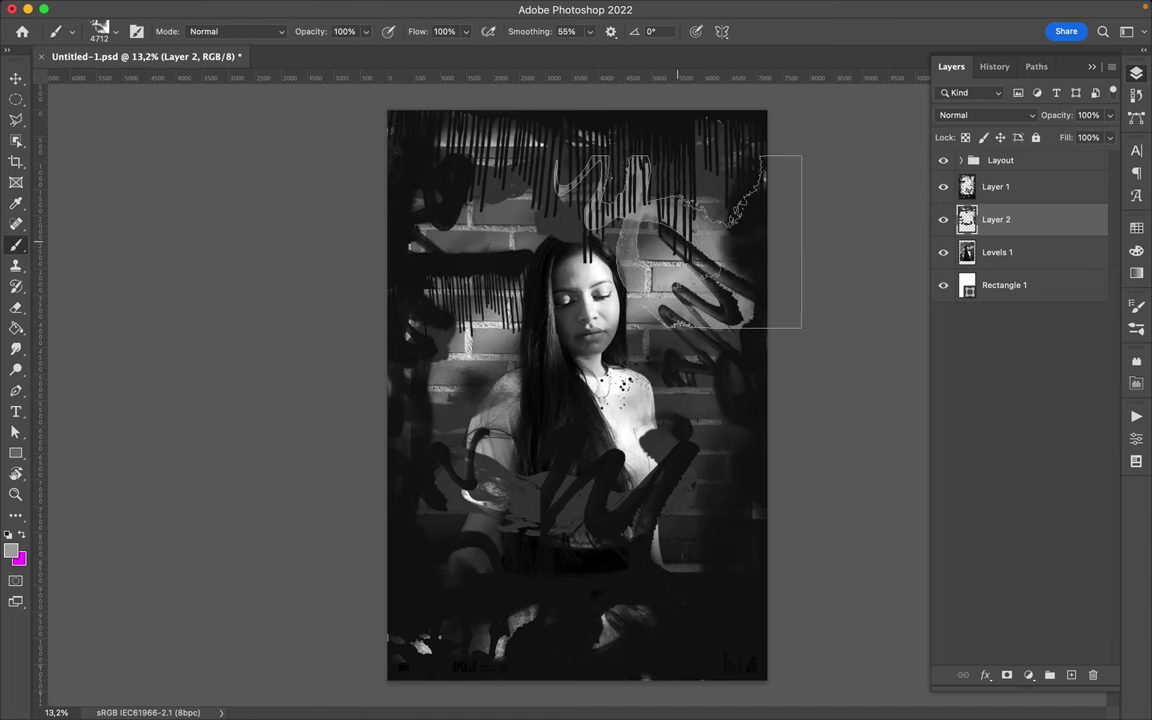
right_click(525, 600)
left_click(632, 571)
left_click(520, 560)
left_click(997, 252)
Copy a rectangle of brick wall from the upper right onto a new Layer 3
key("m")
left_click_drag(456, 208, 781, 295)
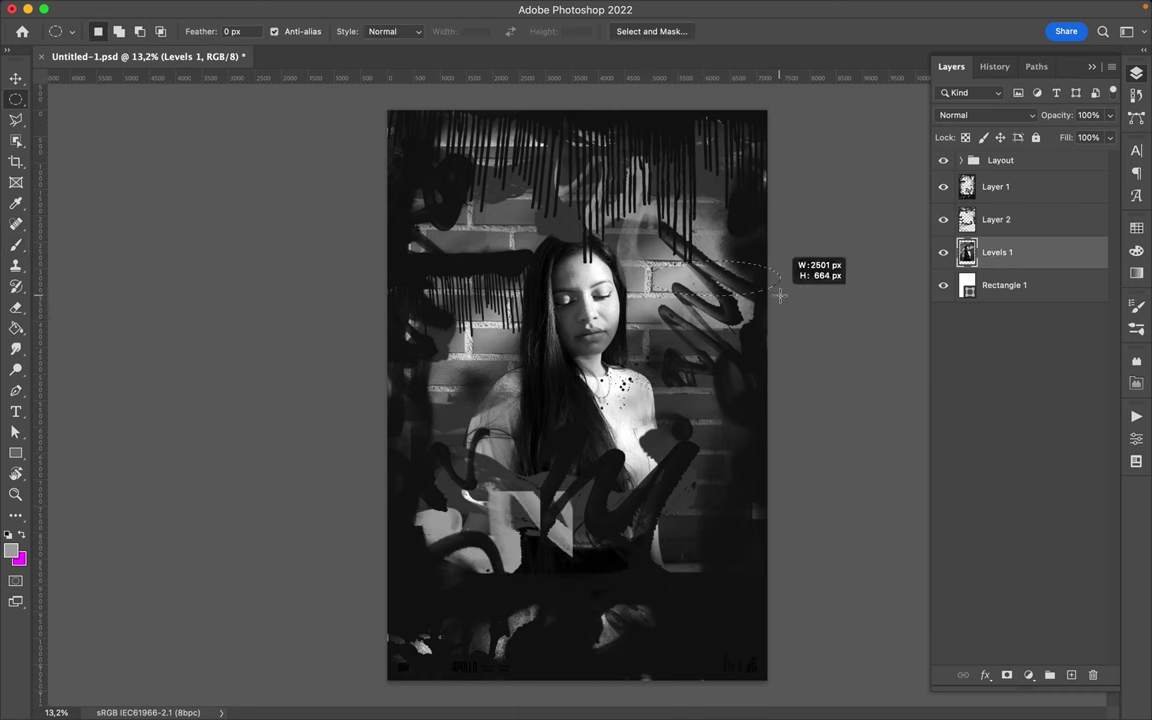
left_click_drag(643, 258, 825, 366)
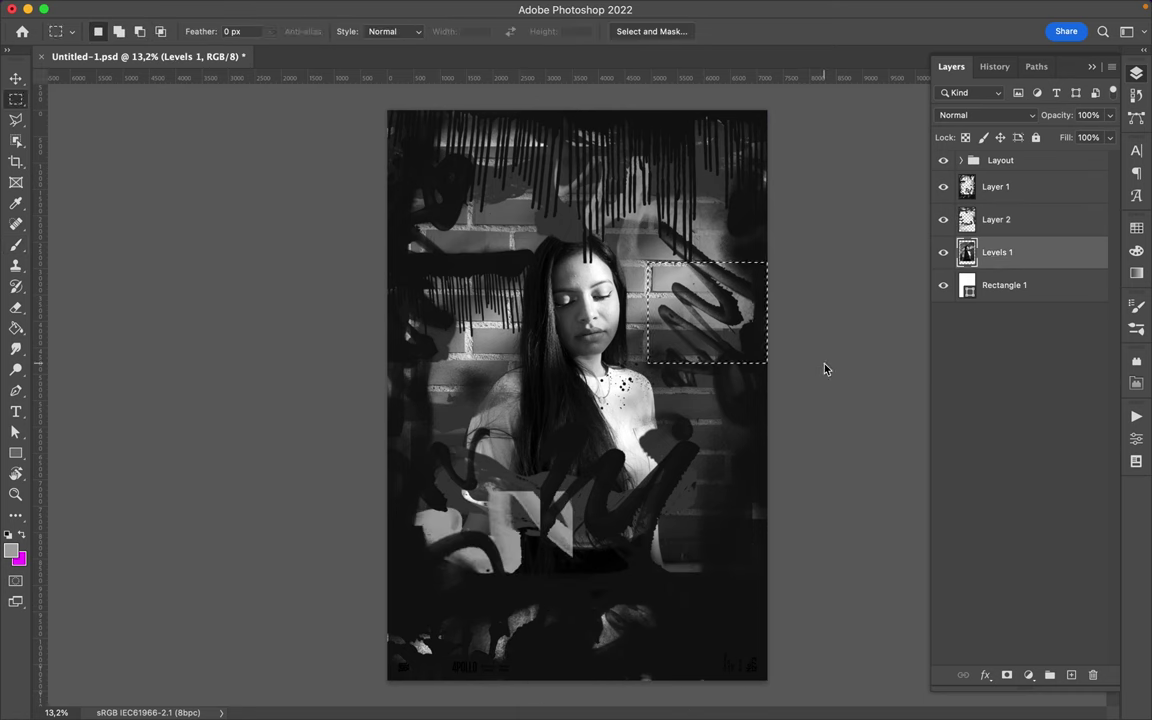
key("ctrl+j")
key("v")
Reposition the brick patch and move Layer 3 to the top of the layer stack
key("ctrl+bracketright")
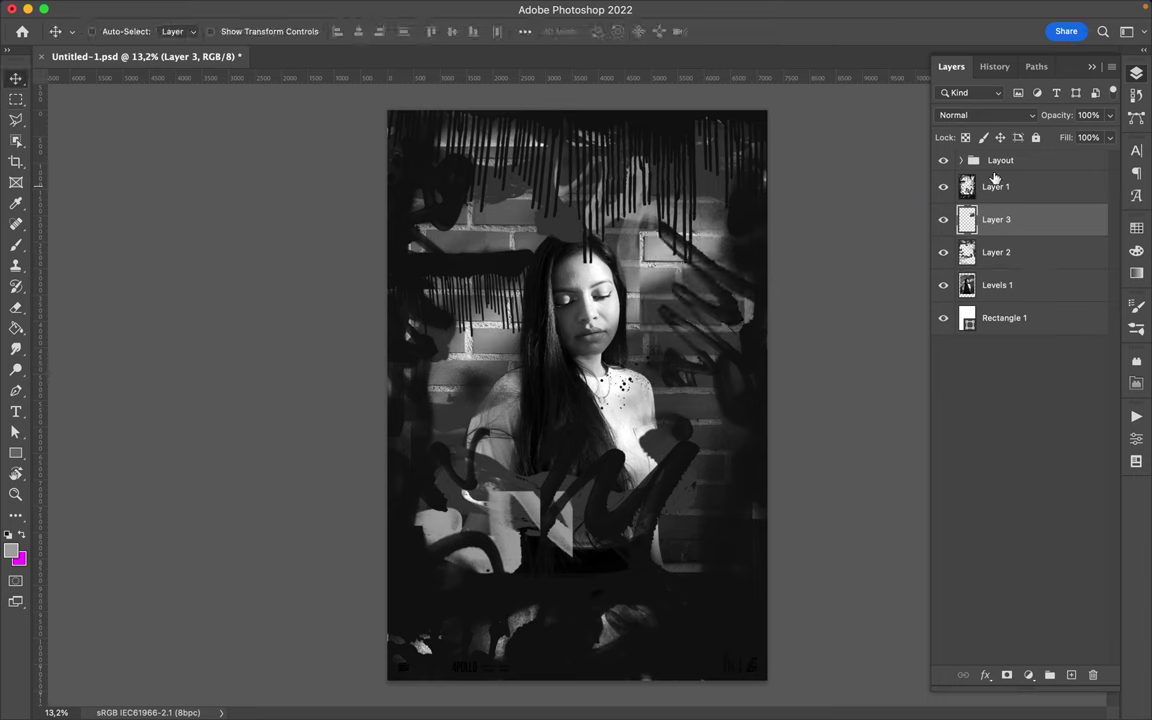
left_click_drag(996, 181, 996, 178)
left_click_drag(805, 230, 783, 293)
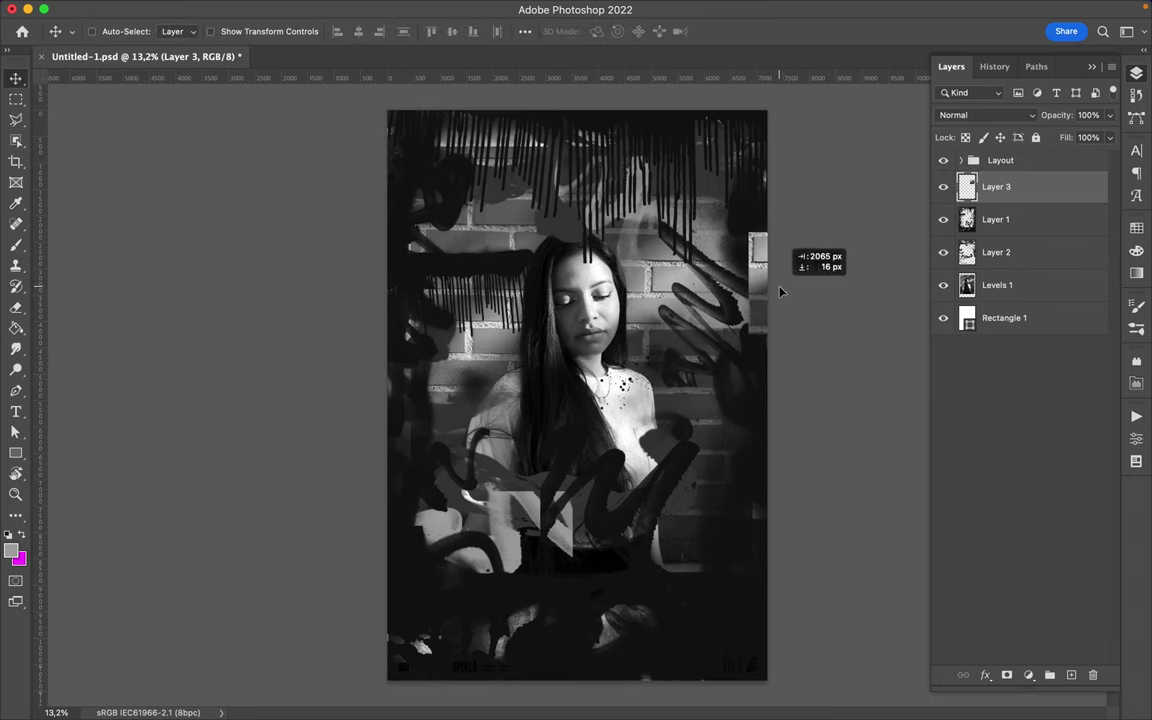
key("ctrl+e")
key("ctrl+z")
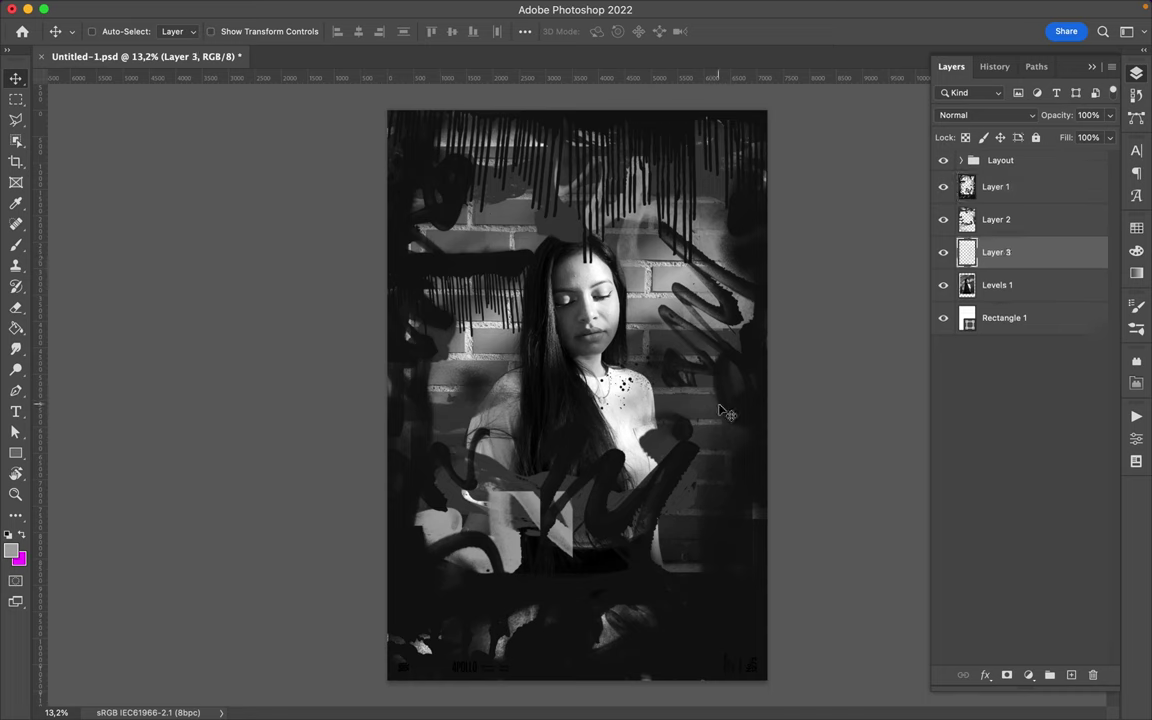
left_click_drag(1036, 249, 1030, 182)
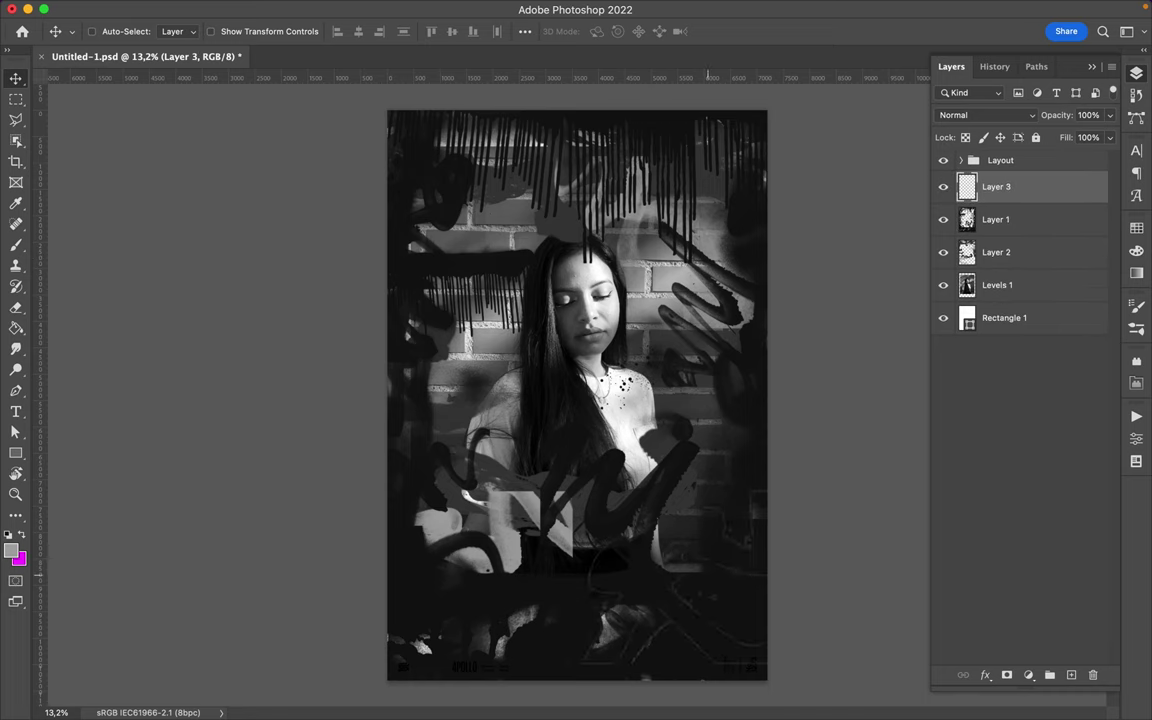
left_click(16, 245)
Paint large light-grey graffiti zigzags on Layer 3 using the 90 stroke brush
left_click(75, 243)
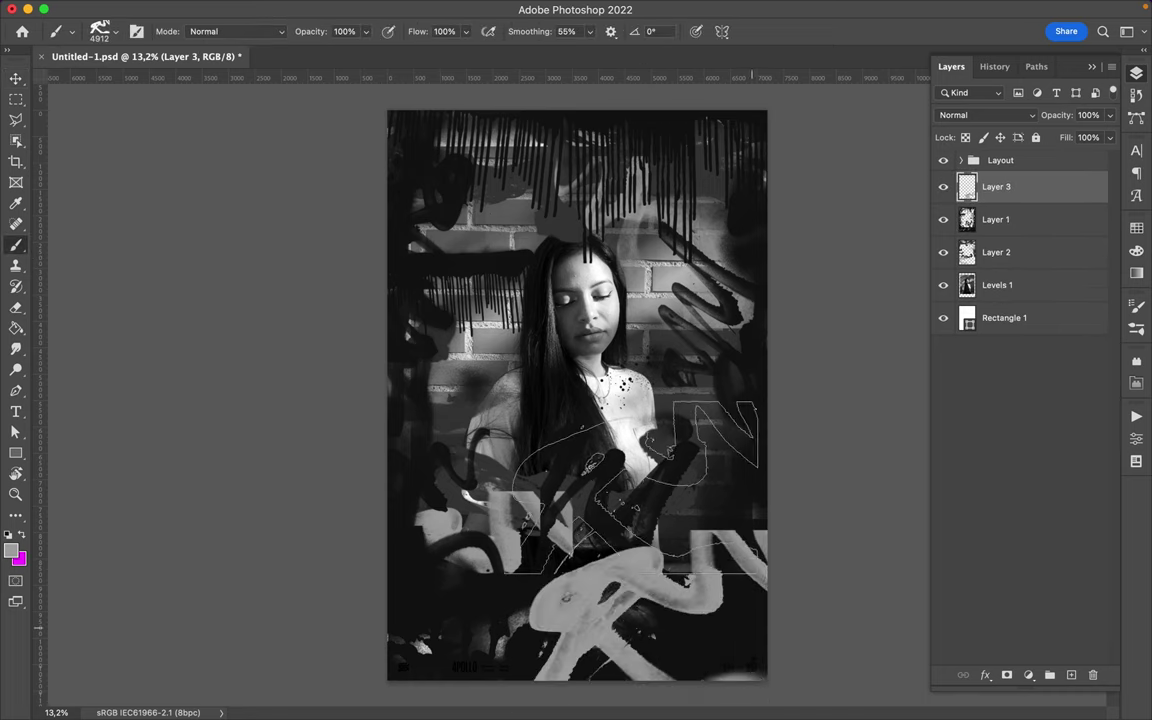
right_click(628, 492)
left_click(709, 616)
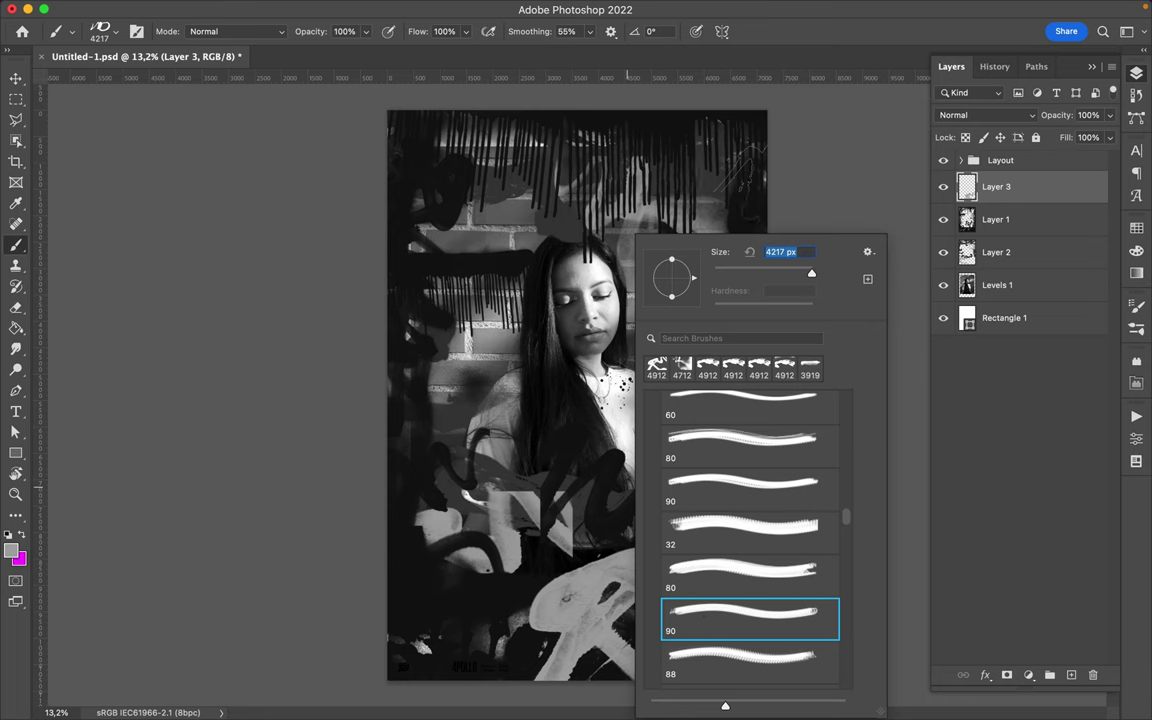
key("Escape")
right_click(768, 545)
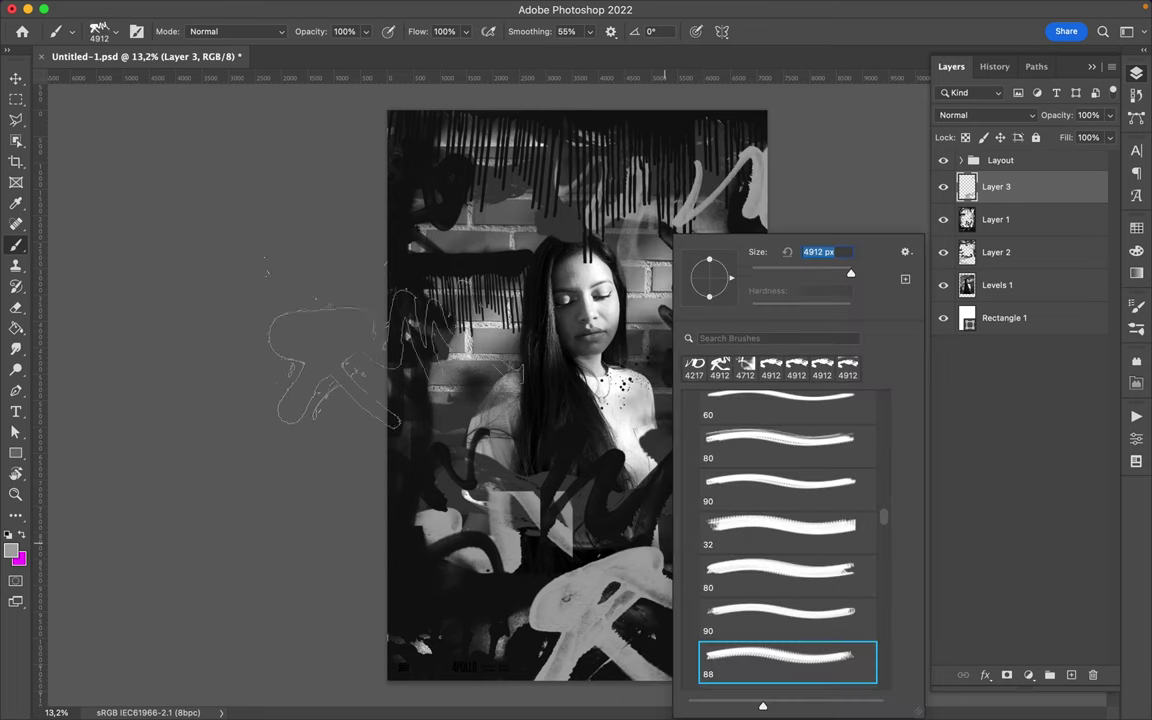
left_click(440, 370)
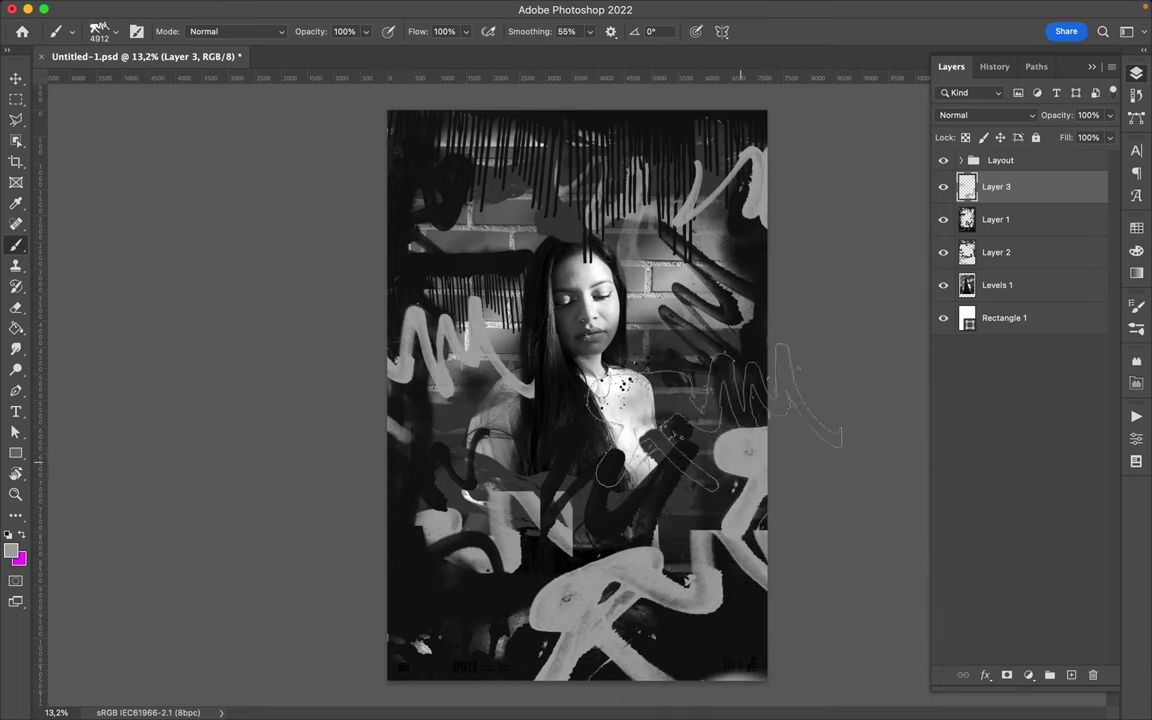
Browse the brush presets to SpoonGraphics Spraypaint Set One and choose a spray brush
right_click(800, 420)
scroll(792, 470, "down", 5)
scroll(792, 470, "down", 5)
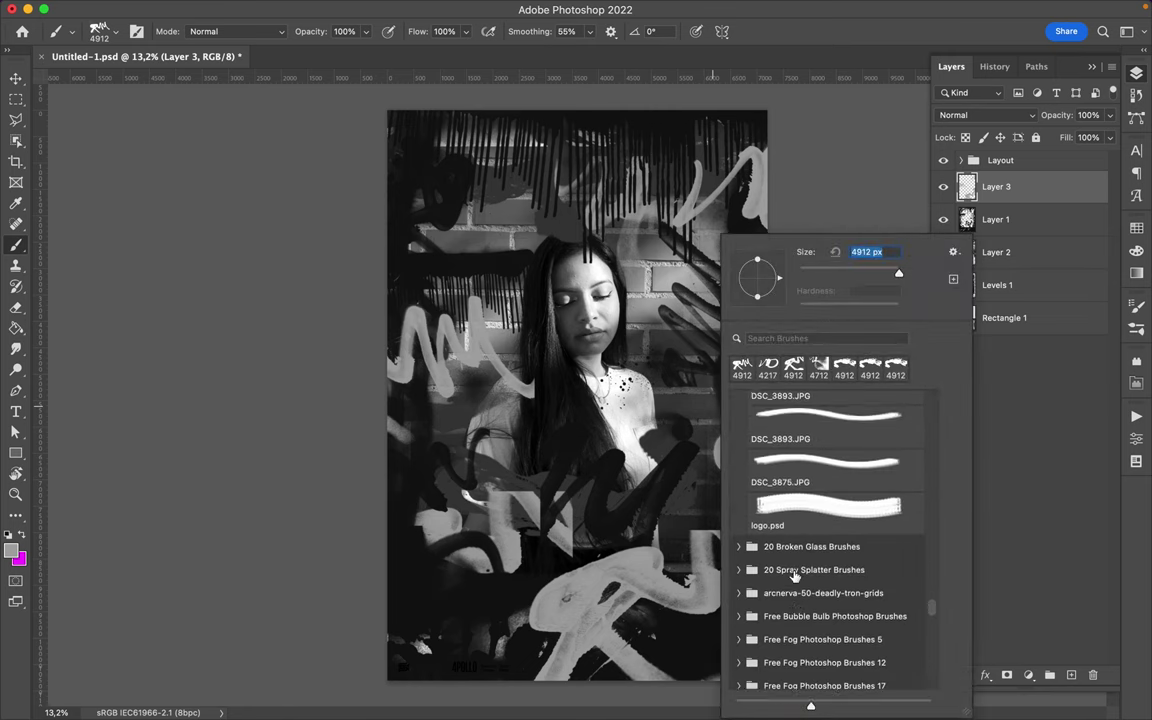
scroll(795, 575, "down", 2)
scroll(790, 580, "down", 5)
scroll(787, 540, "down", 3)
scroll(840, 620, "down", 2)
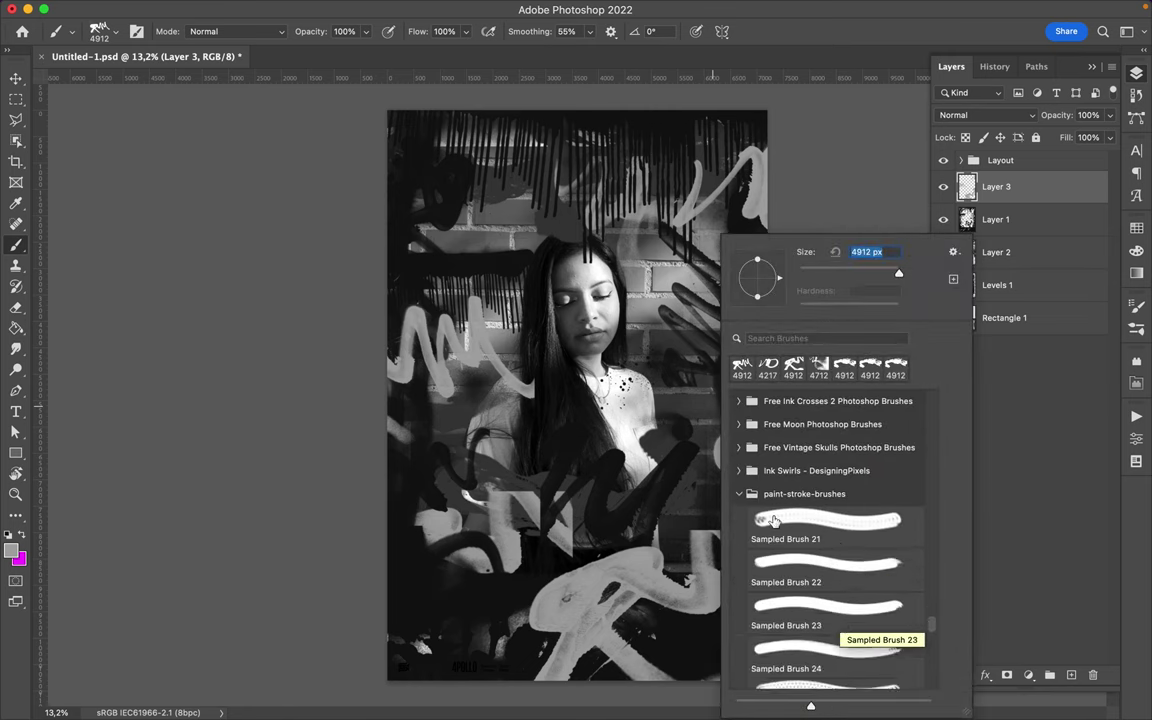
left_click(810, 493)
scroll(817, 533, "down", 3)
left_click(745, 530)
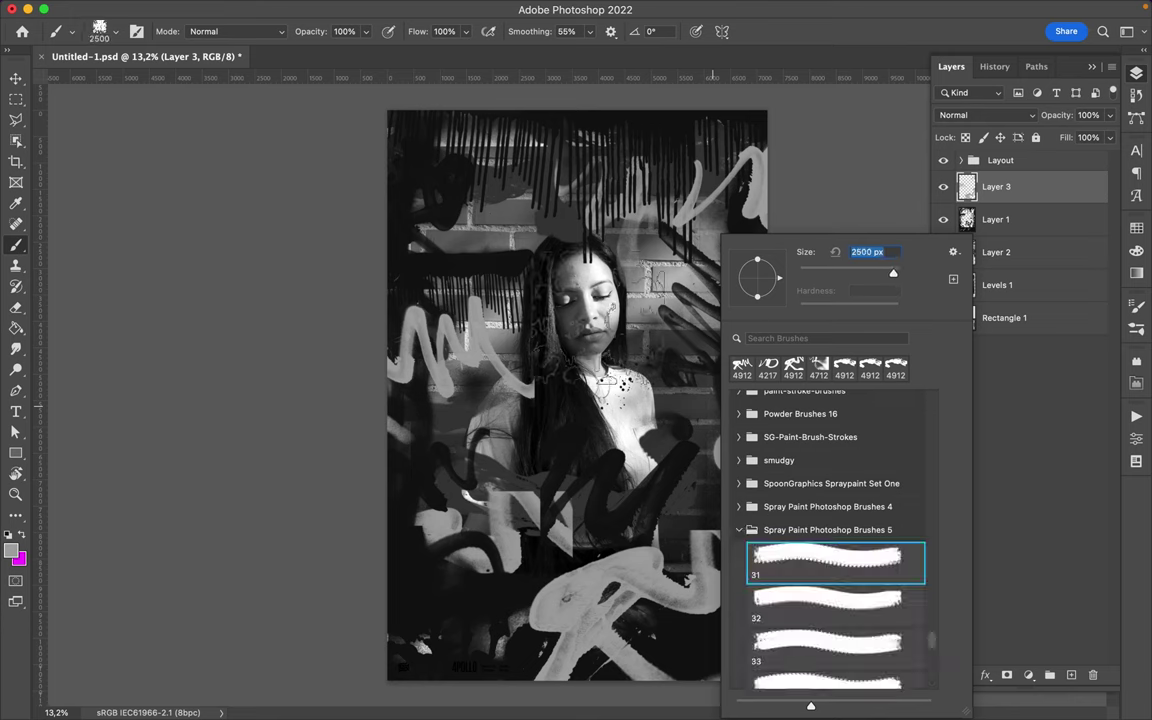
left_click(739, 483)
double_click(823, 510)
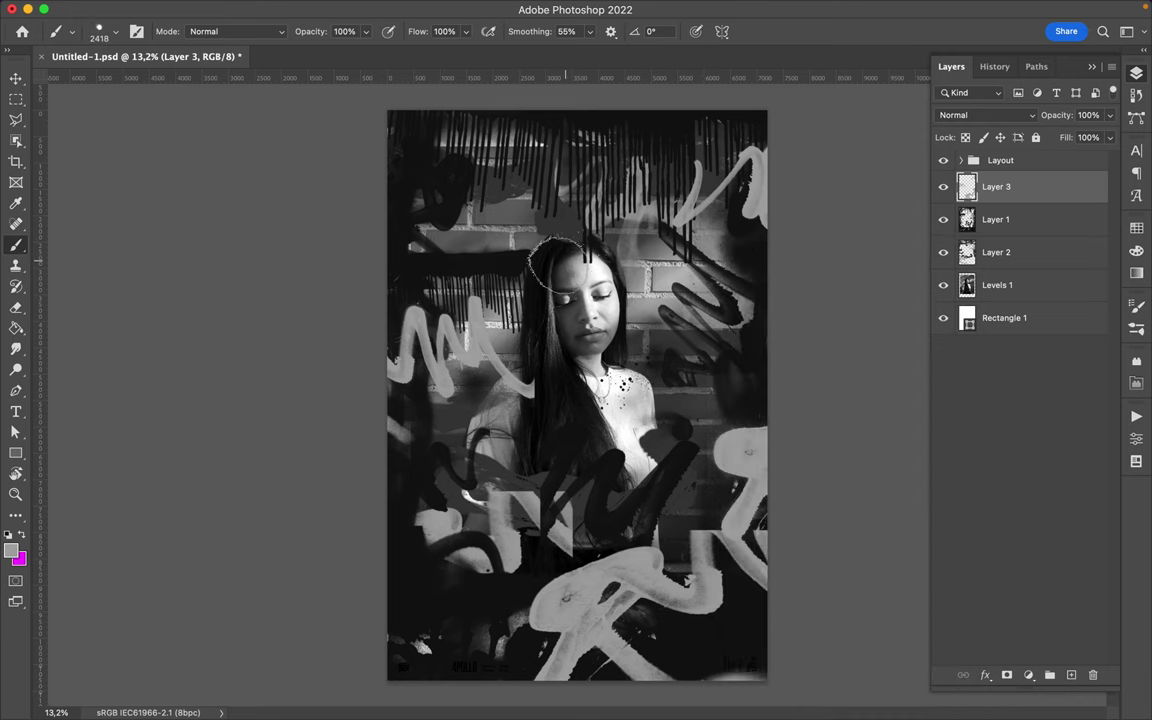
Switch to the SG Spraypaint 5 brush and add an empty Layer 4
right_click(665, 490)
left_click(784, 553)
key("Return")
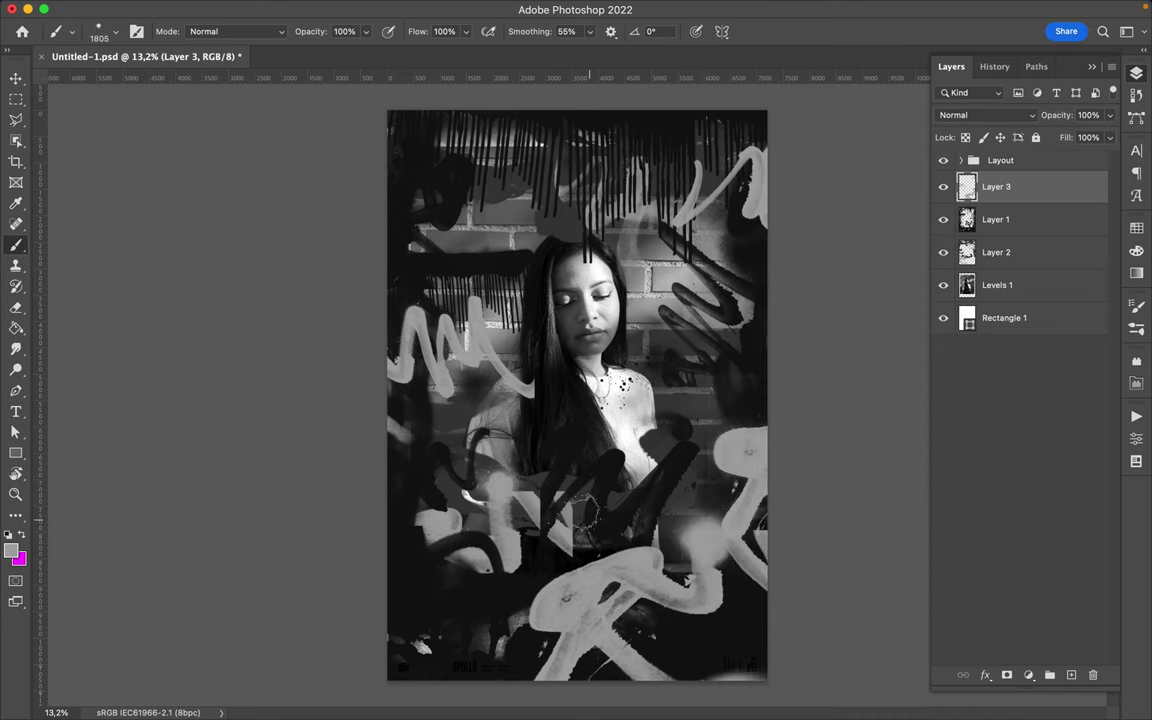
right_click(444, 473)
left_click(1070, 678)
left_click(14, 536)
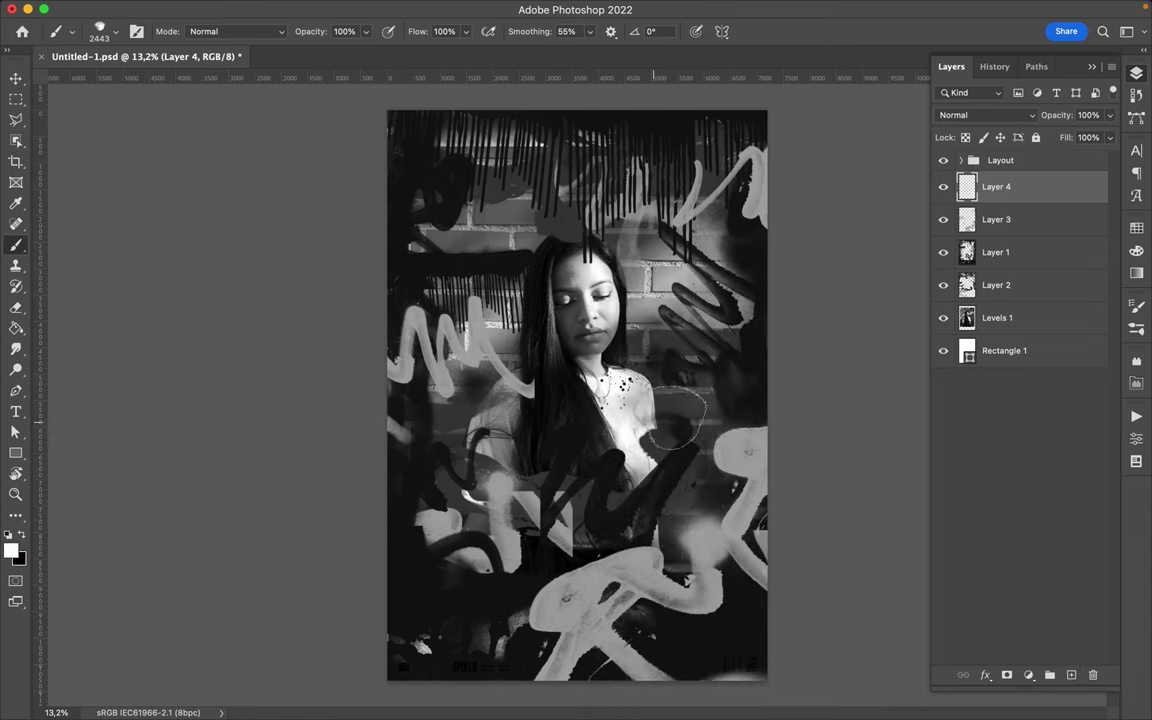
Spray soft white blobs on the right side, near the top left and over the left hand
left_click_drag(675, 416, 598, 413)
right_click(483, 305)
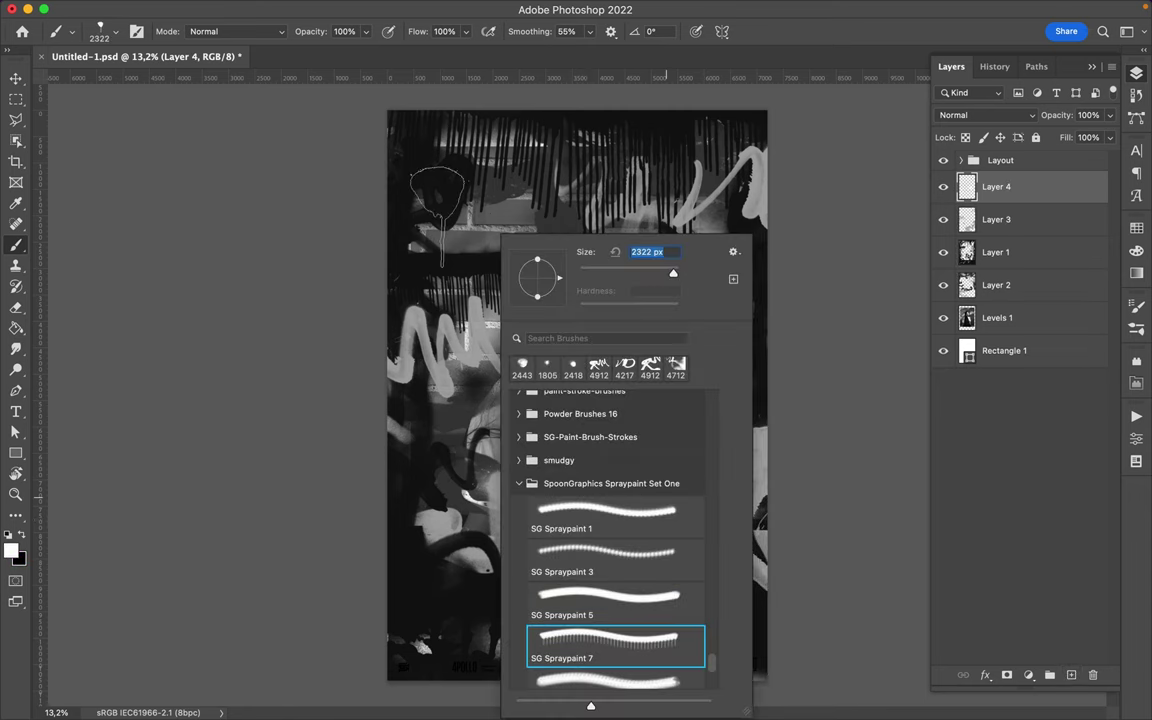
left_click(437, 190)
right_click(481, 305)
scroll(615, 643, "down", 3)
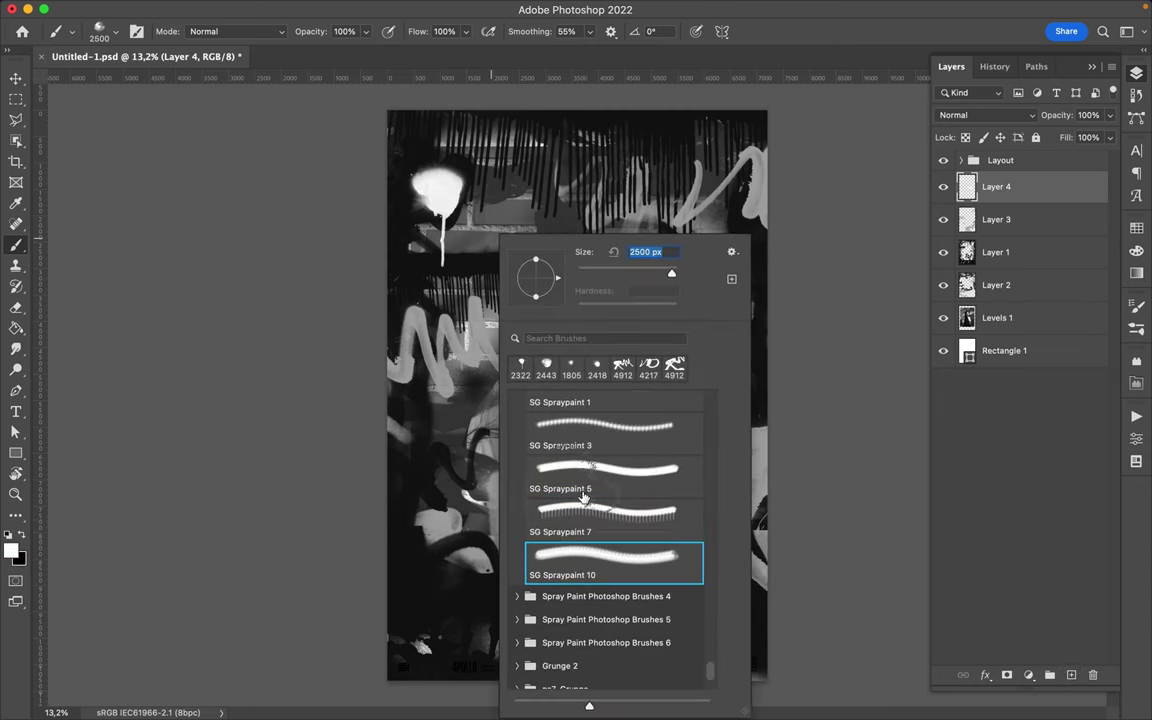
left_click(467, 475)
Paint a dark spray stroke near the bottom with brush 16 from Spray Paint Photoshop Brushes 4
right_click(620, 383)
scroll(765, 520, "down", 3)
left_click(674, 508)
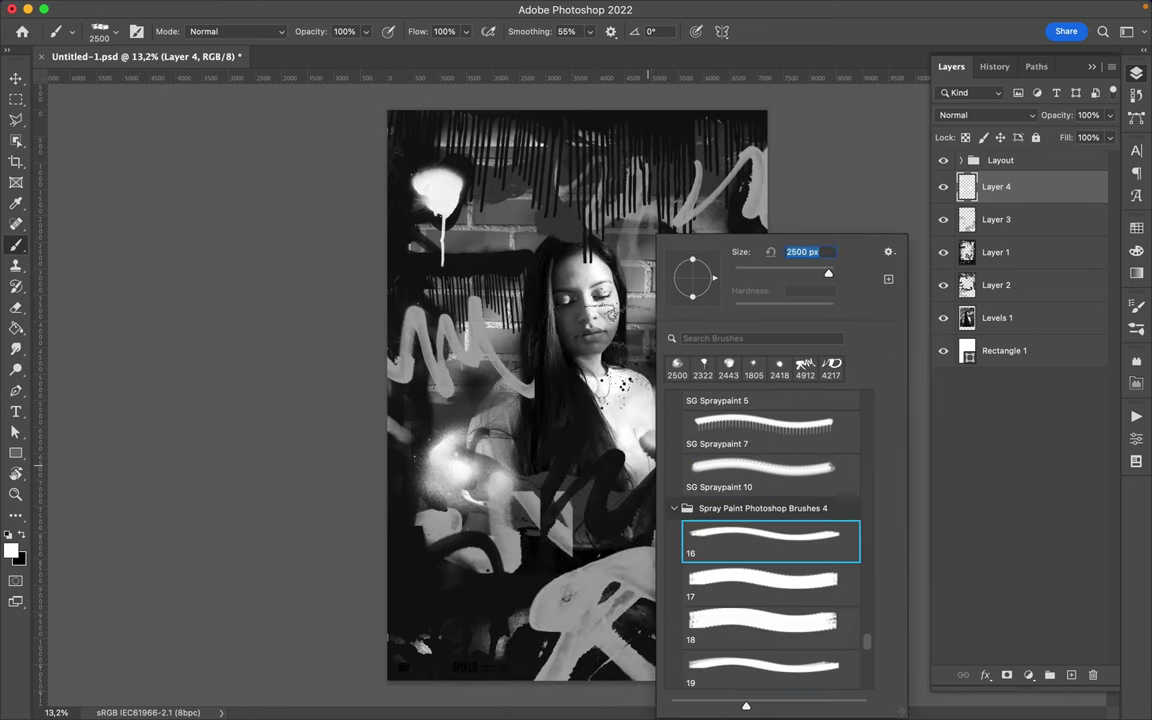
key("Return")
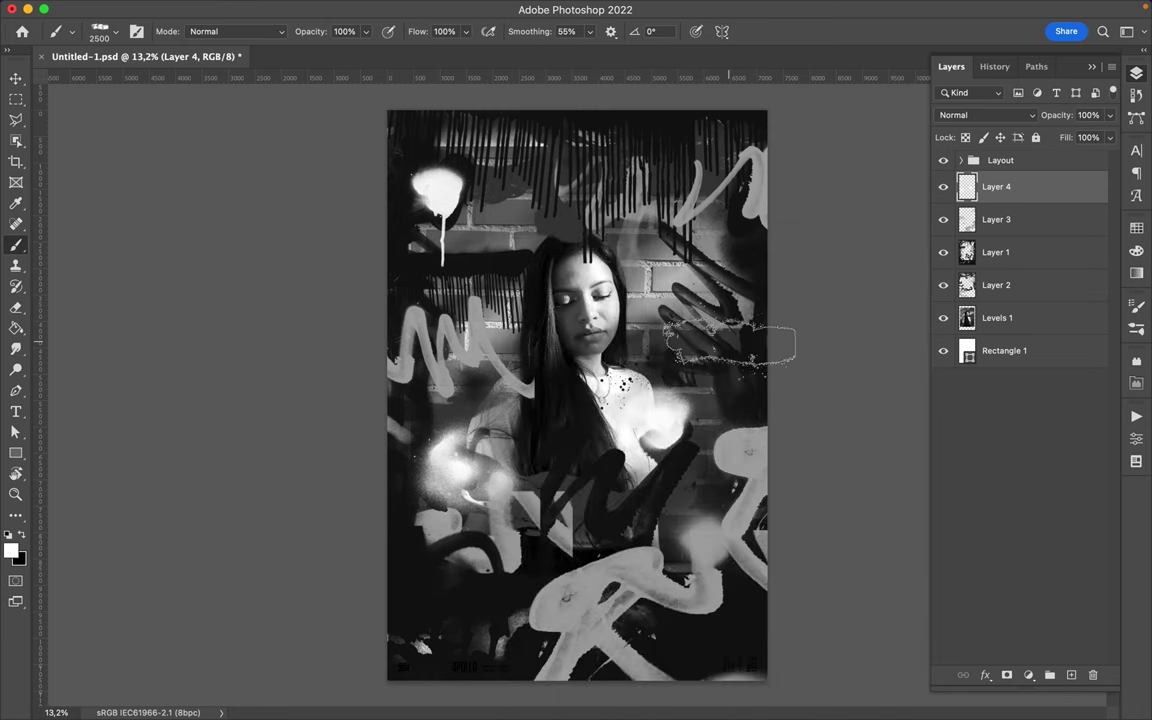
left_click_drag(560, 560, 690, 610)
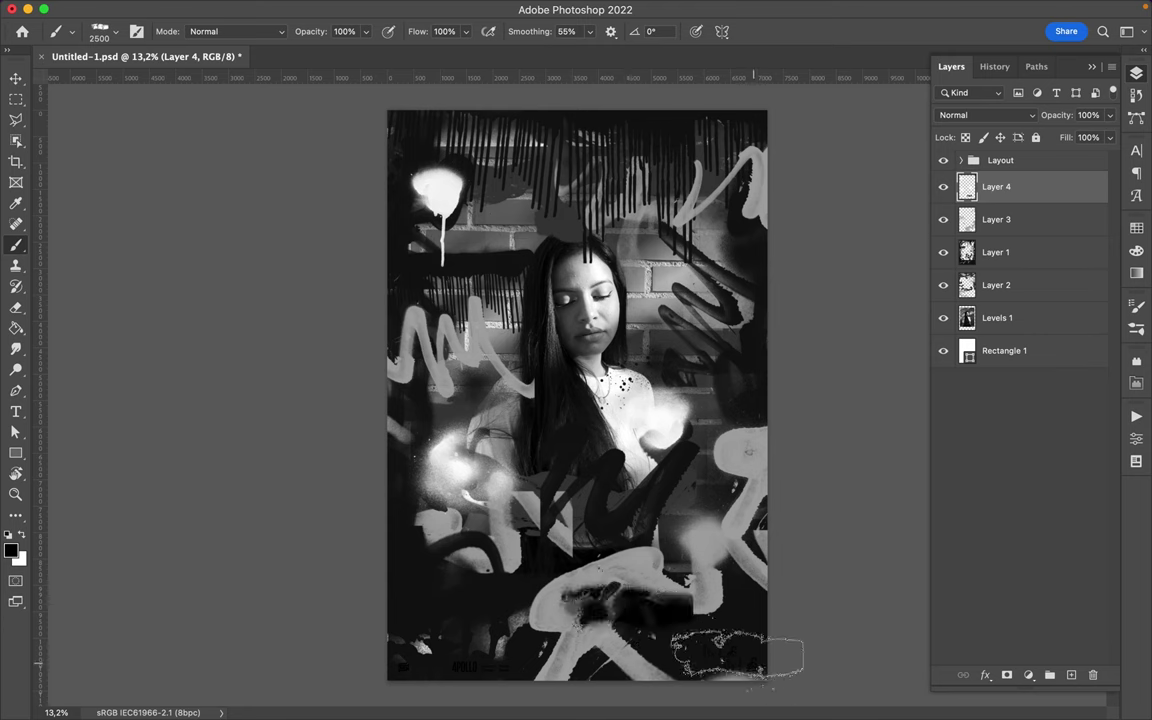
Try spray brushes 17 and 18 from the same set
right_click(746, 630)
left_click(845, 585)
key("Return")
right_click(763, 616)
left_click(865, 627)
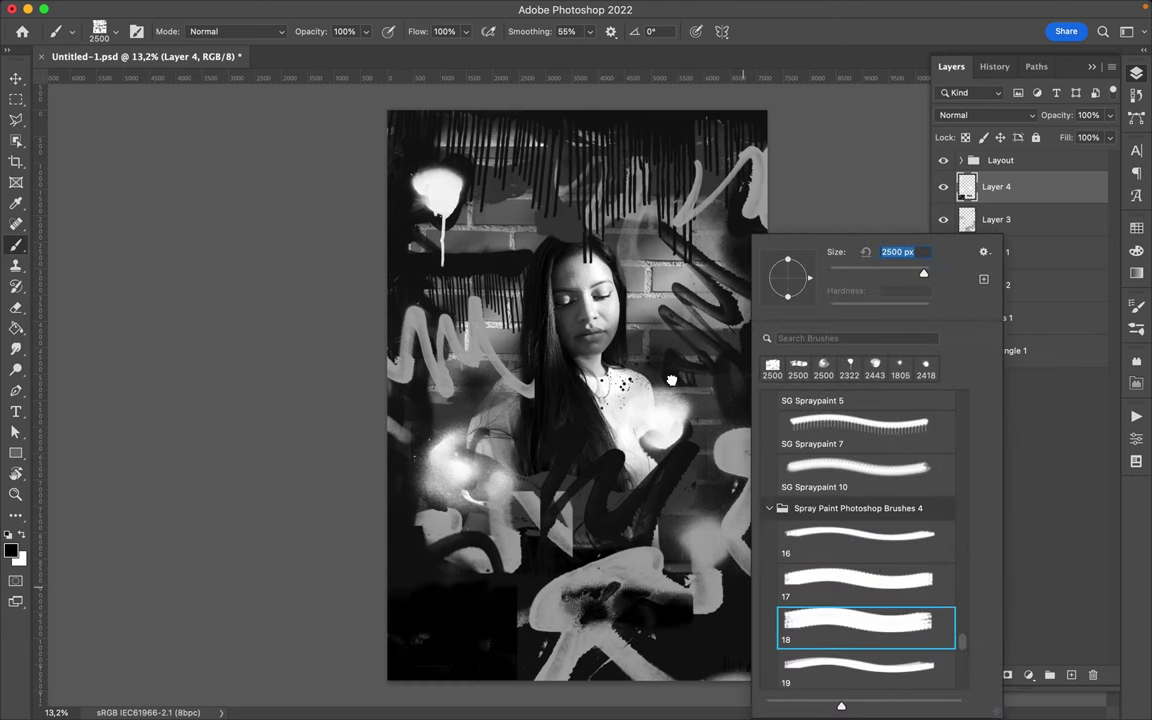
Sample brushes from other spray and Grunge 2 sets, then expand wg_dust_particles
left_click(769, 508)
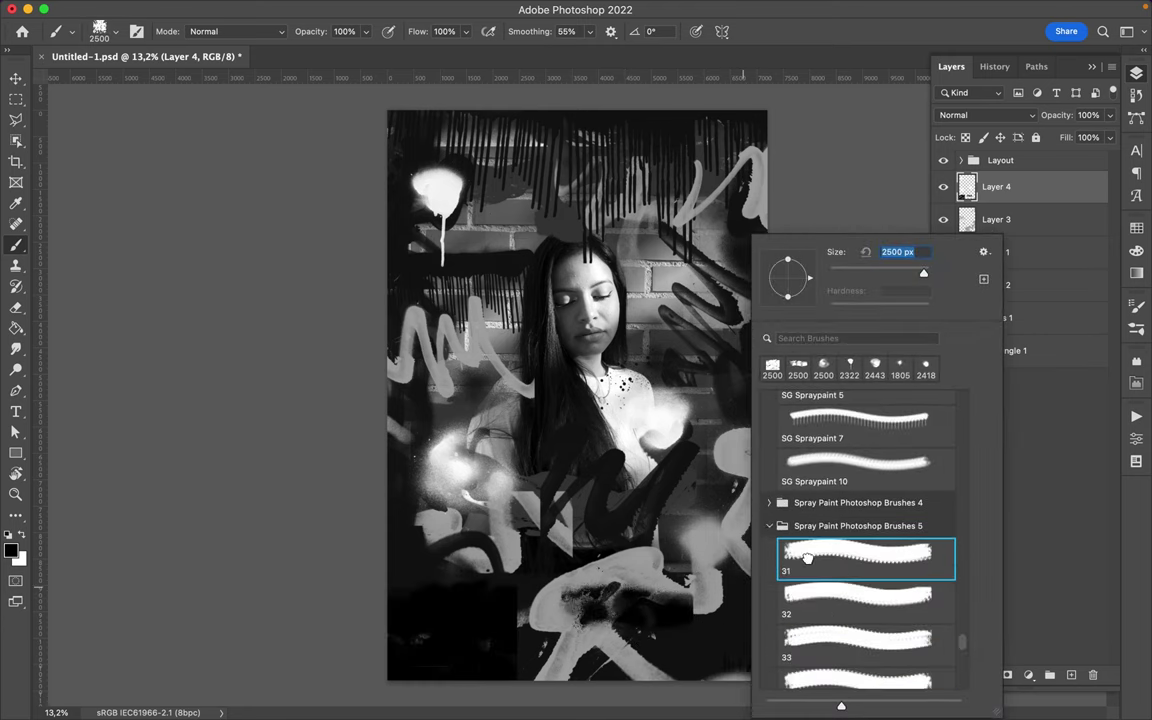
left_click(769, 549)
left_click(855, 578)
left_click(769, 549)
left_click(769, 571)
left_click(850, 595)
left_click(768, 572)
left_click(768, 584)
scroll(790, 550, "up", 10)
scroll(775, 420, "up", 15)
left_click(769, 425)
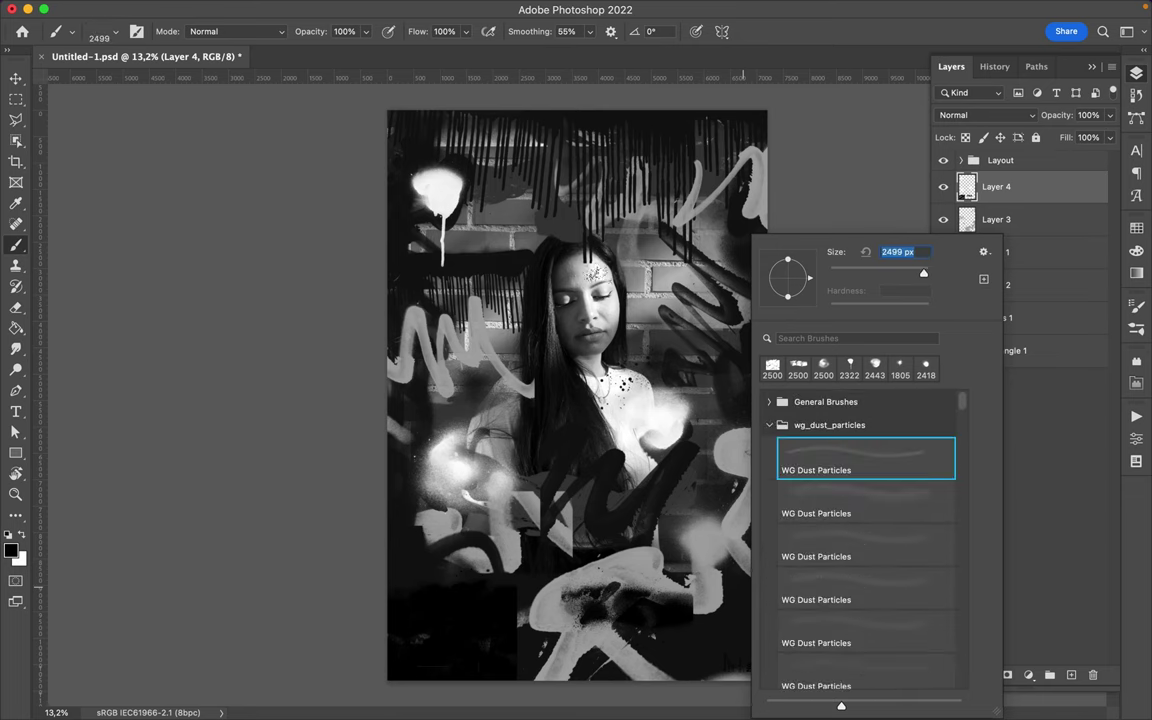
key("Return")
Try WG Dust Particles brushes, settling on the third one
right_click(645, 215)
left_click(712, 458)
key("Return")
right_click(553, 240)
left_click(669, 540)
key("Return")
right_click(812, 558)
key("Return")
Swap the paint colour to white and choose the fifth WG Dust Particles brush
key("x")
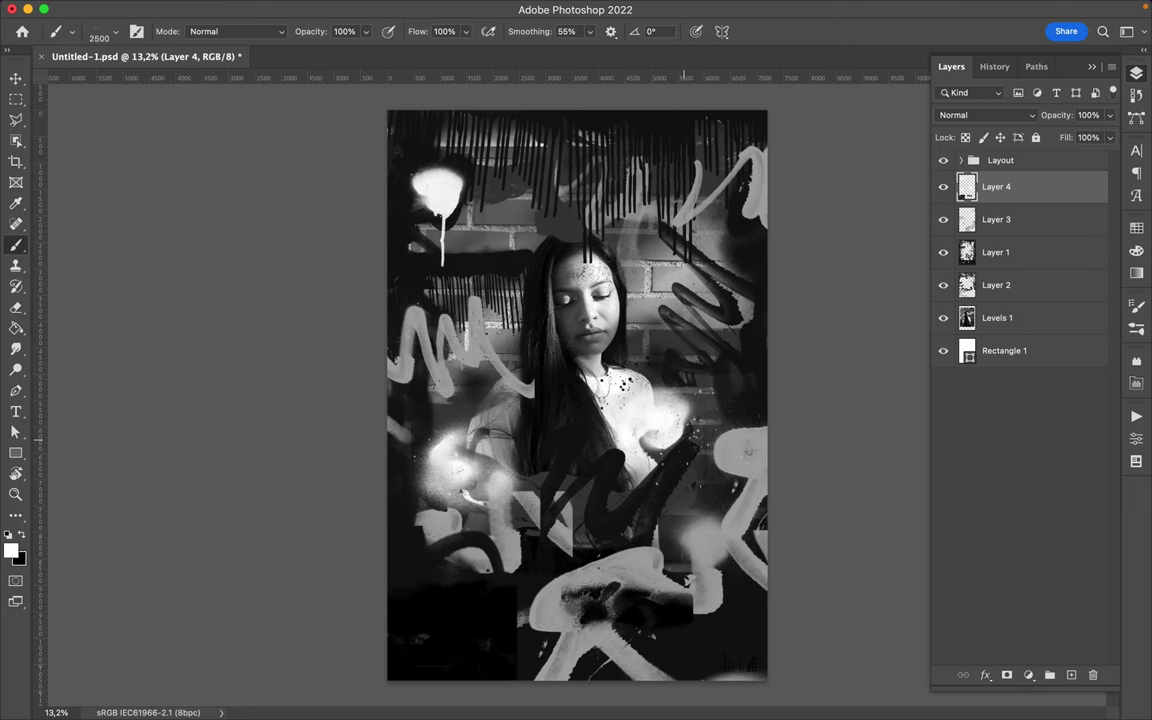
right_click(670, 482)
left_click(760, 637)
key("Return")
Select the Hard Round brush from General Brushes
key("v")
key("b")
right_click(643, 291)
left_click(700, 401)
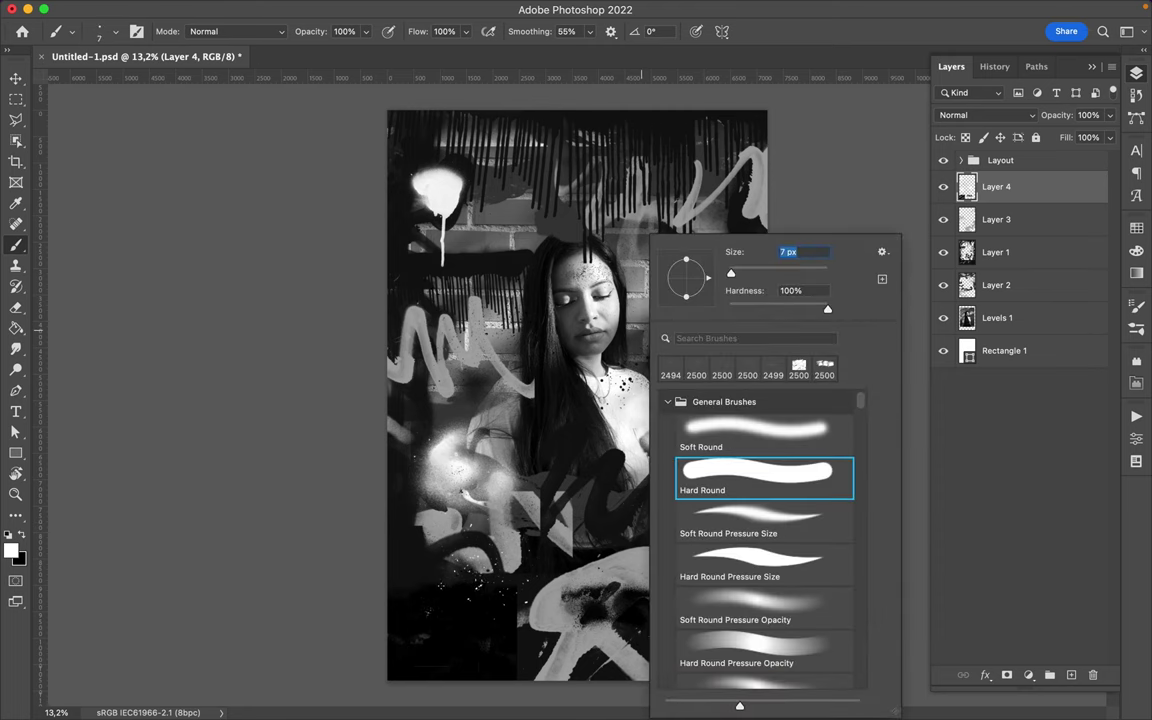
Draw sketchy white frame lines along the top, left, bottom and right of the portrait
key("Return")
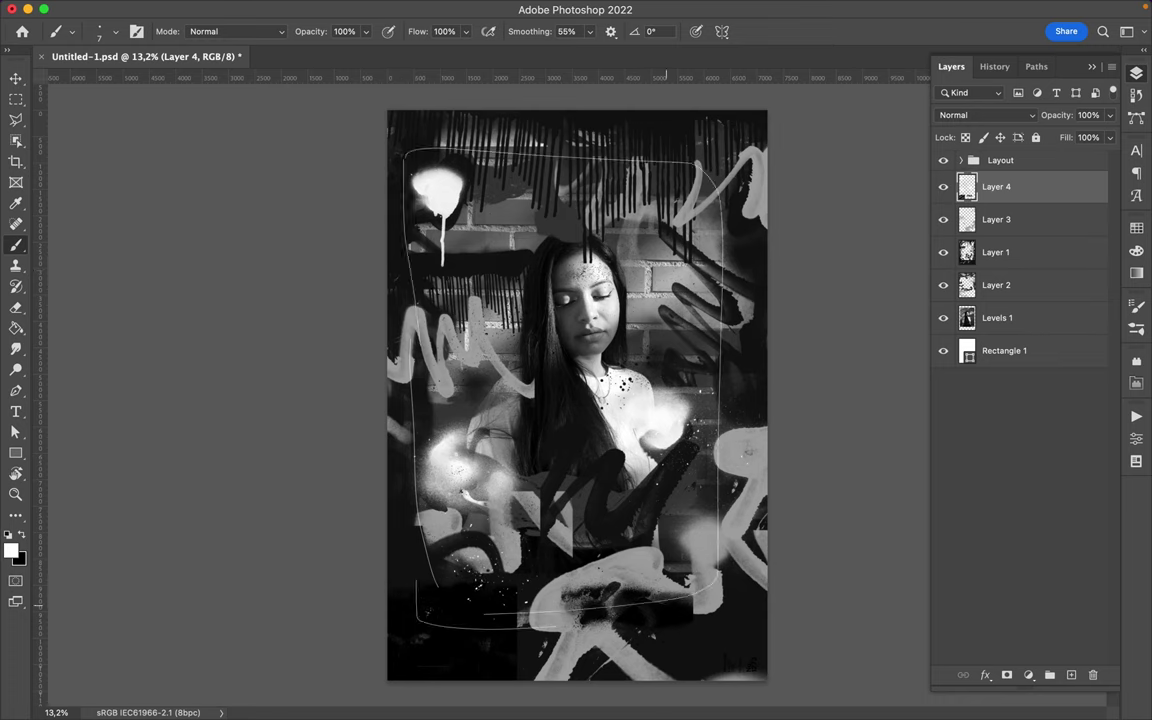
mouse_move(417, 152)
left_mouse_down()
mouse_move(738, 315)
mouse_move(581, 150)
mouse_move(650, 245)
left_mouse_up()
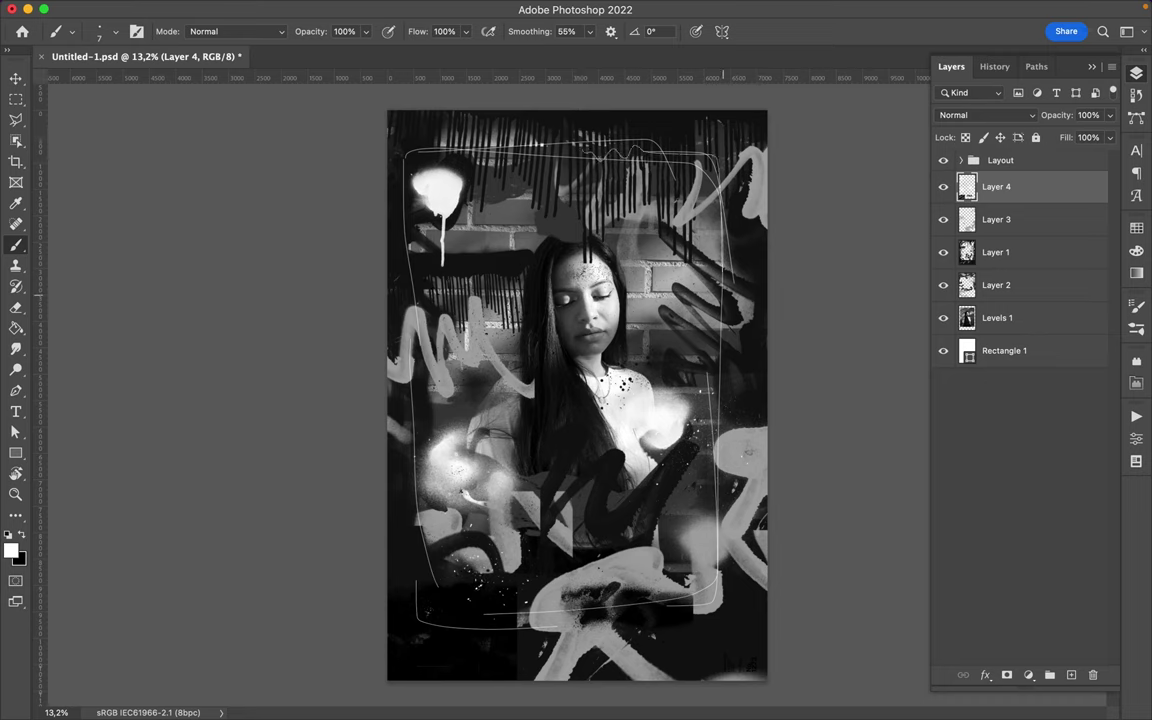
left_click_drag(412, 160, 622, 592)
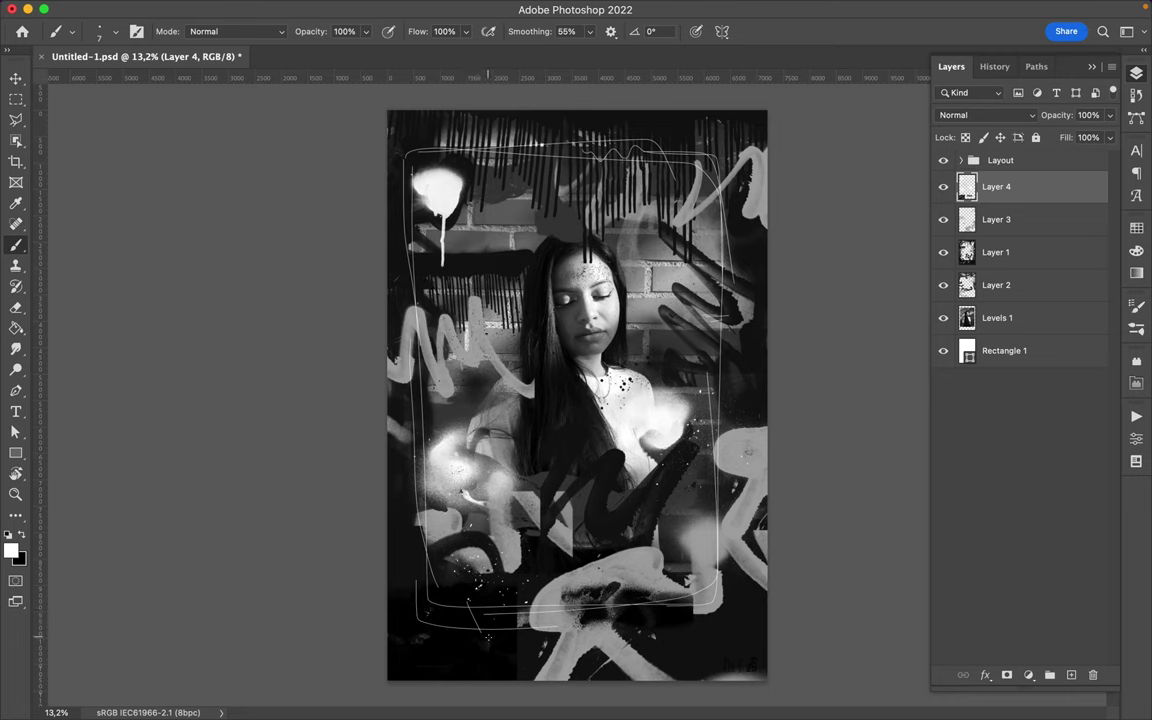
left_click_drag(416, 347, 414, 432)
left_click_drag(560, 150, 636, 170)
left_click_drag(727, 457, 709, 517)
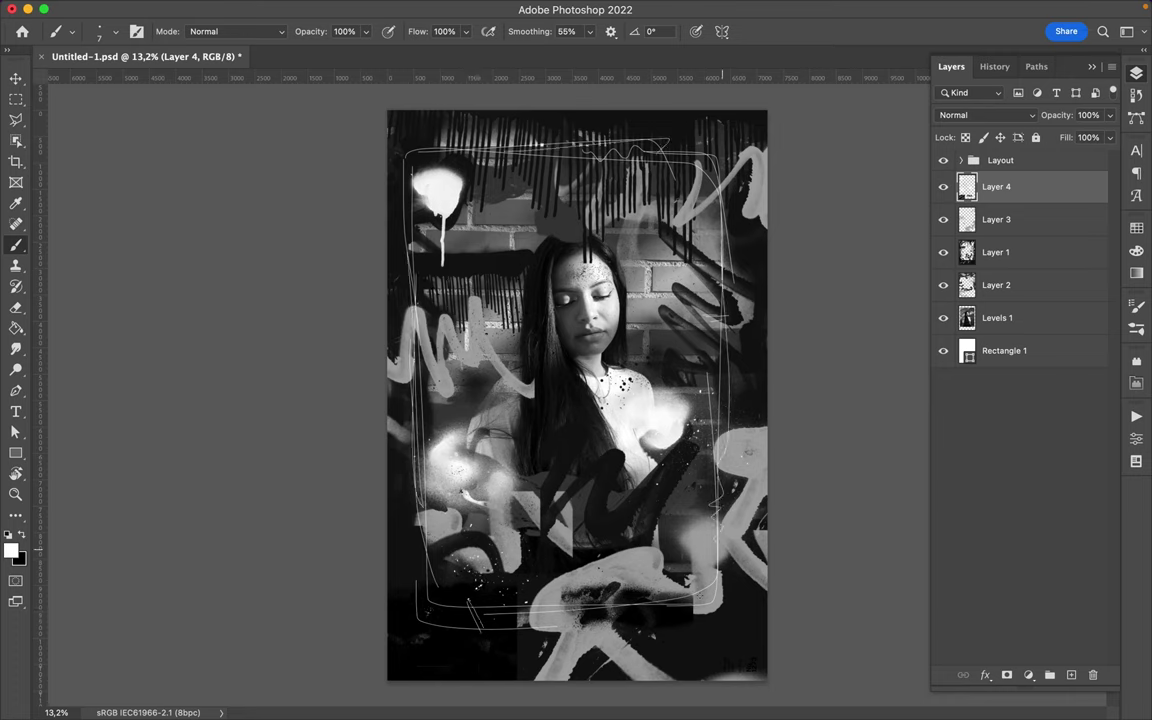
left_click_drag(716, 566, 700, 590)
left_click_drag(511, 415, 578, 411)
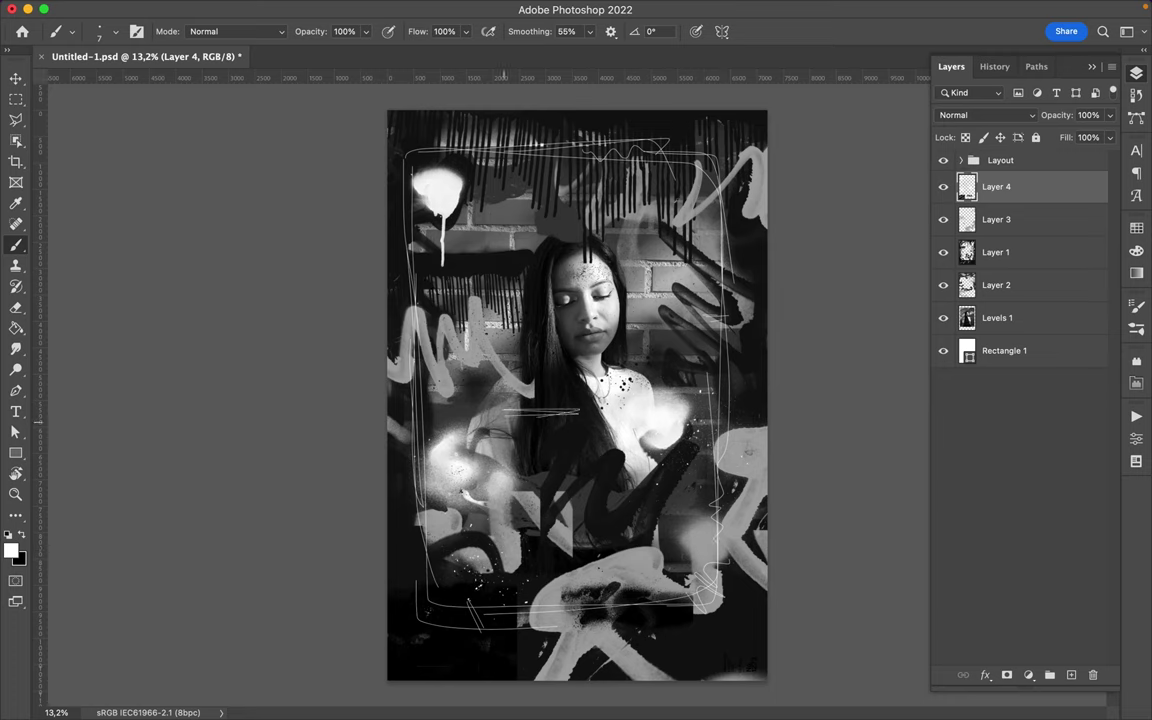
On a new Layer 5 above Levels 1, scribble loose white lines over face and chest, then pick magenta
left_click(1000, 317)
key("ctrl+shift+alt+n")
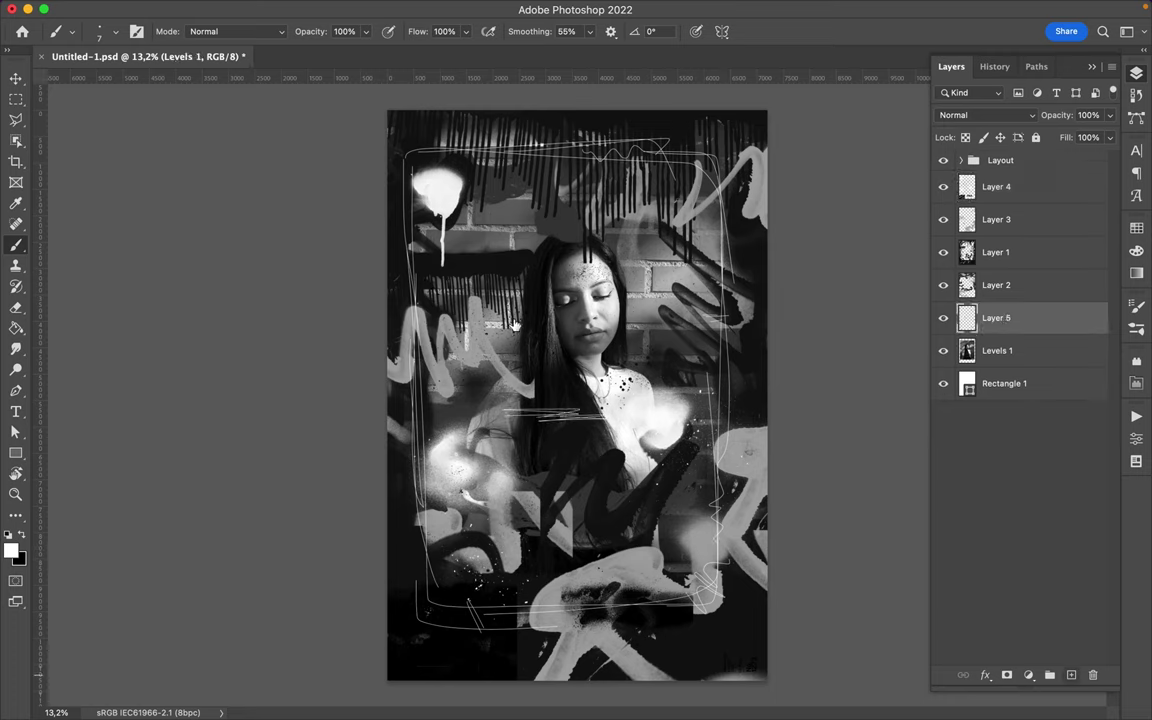
left_click_drag(425, 214, 530, 265)
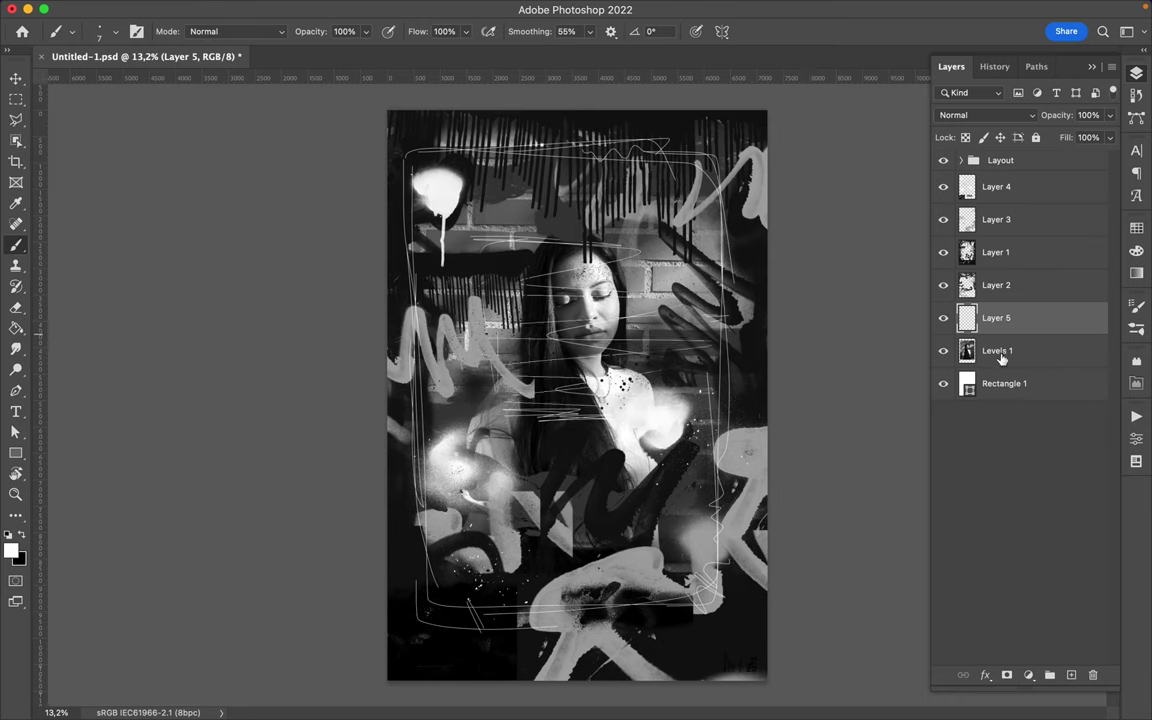
key("ctrl+z")
left_click_drag(549, 315, 518, 490)
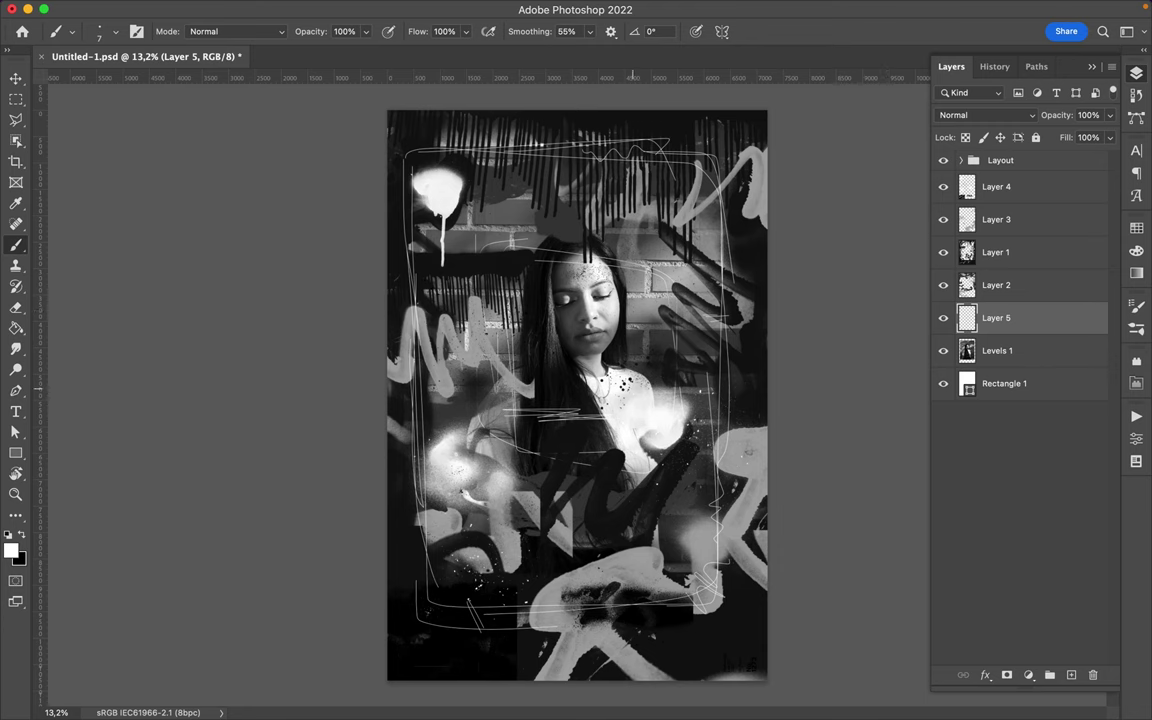
left_click(1136, 228)
left_click(947, 269)
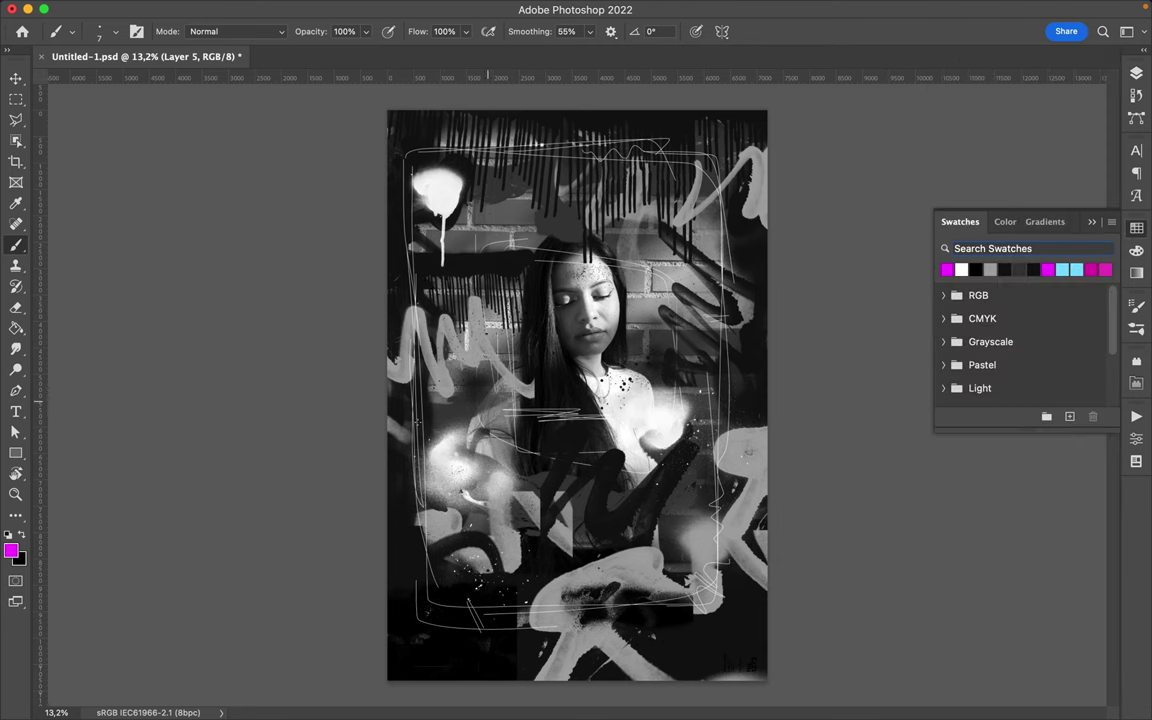
Scribble thin magenta lines over hand, bricks and chest, then add Layer 6 with a magenta loop at lower left
left_click_drag(449, 402, 432, 362)
mouse_move(741, 364)
left_mouse_down()
mouse_move(617, 386)
mouse_move(647, 236)
left_mouse_up()
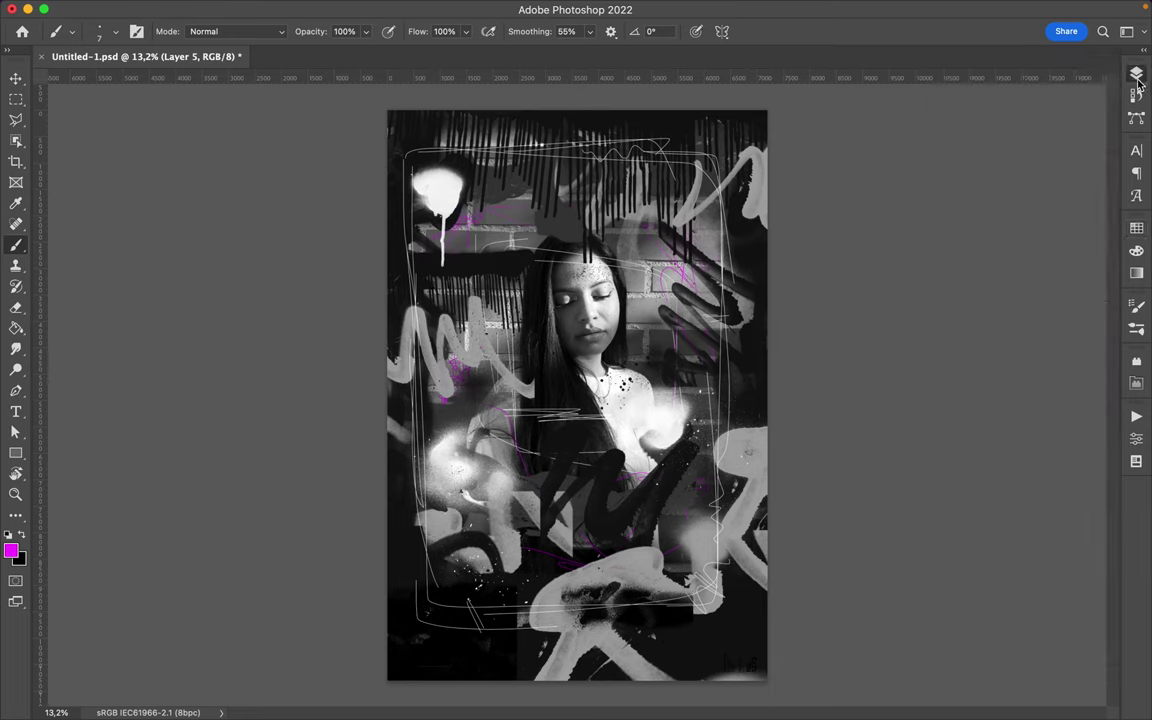
key("F7")
left_click(1000, 187)
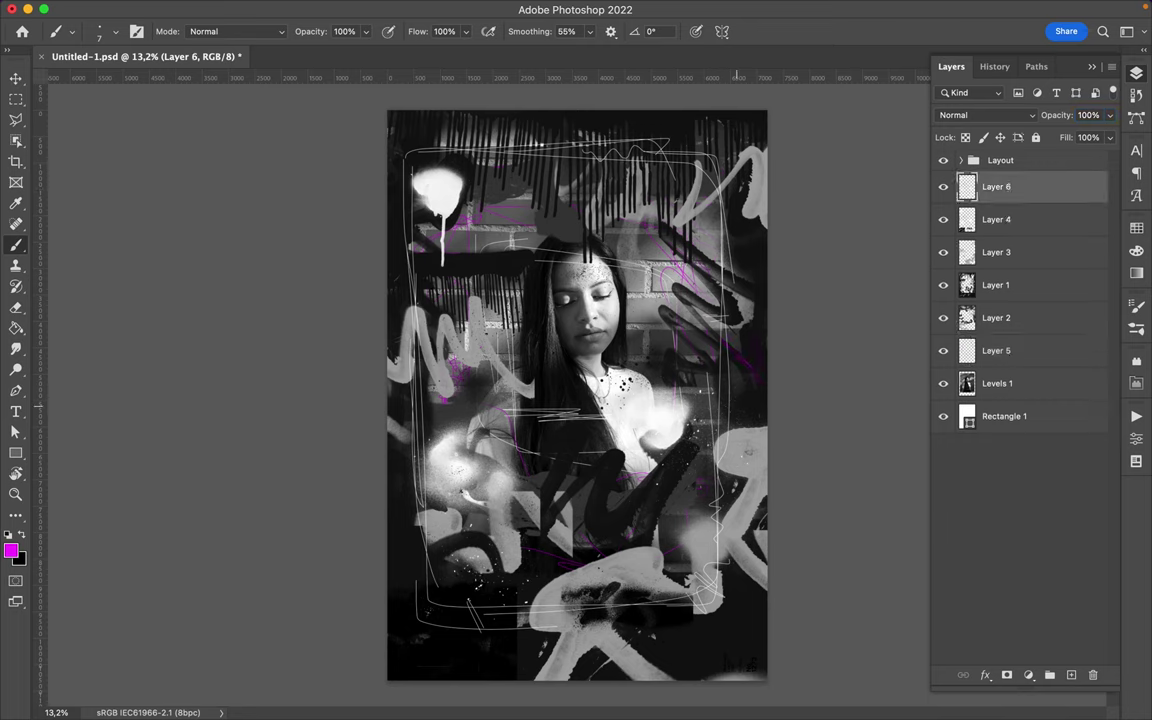
left_click_drag(420, 575, 450, 605)
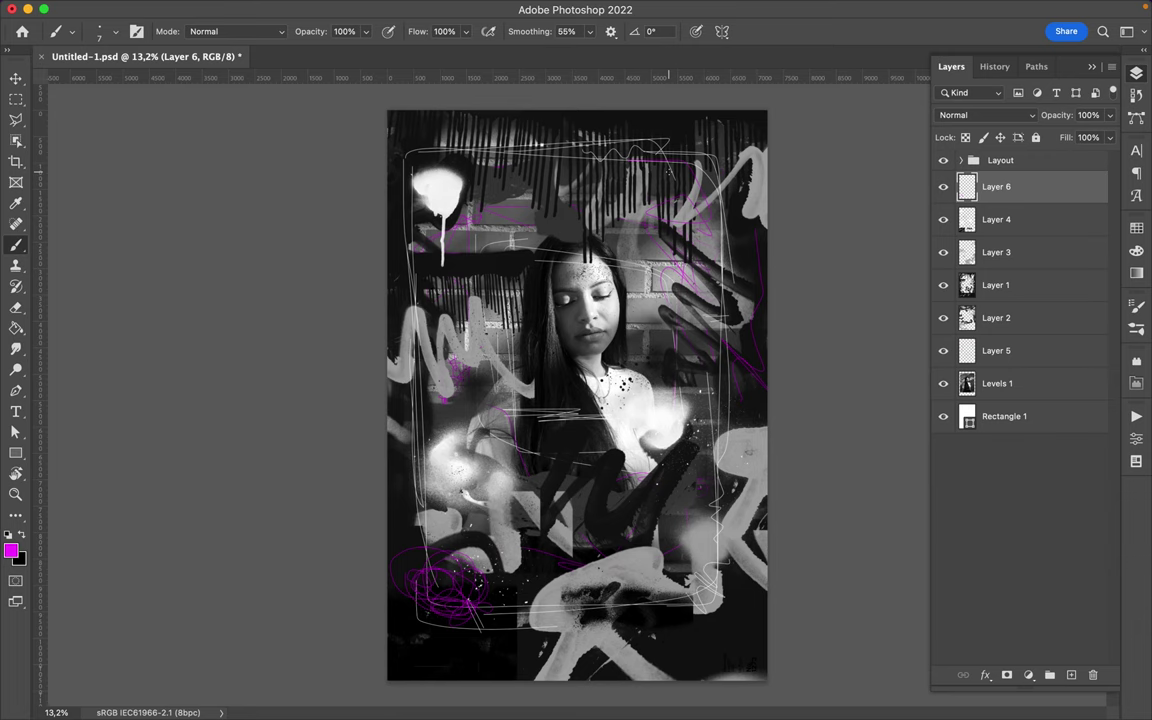
right_click(662, 240)
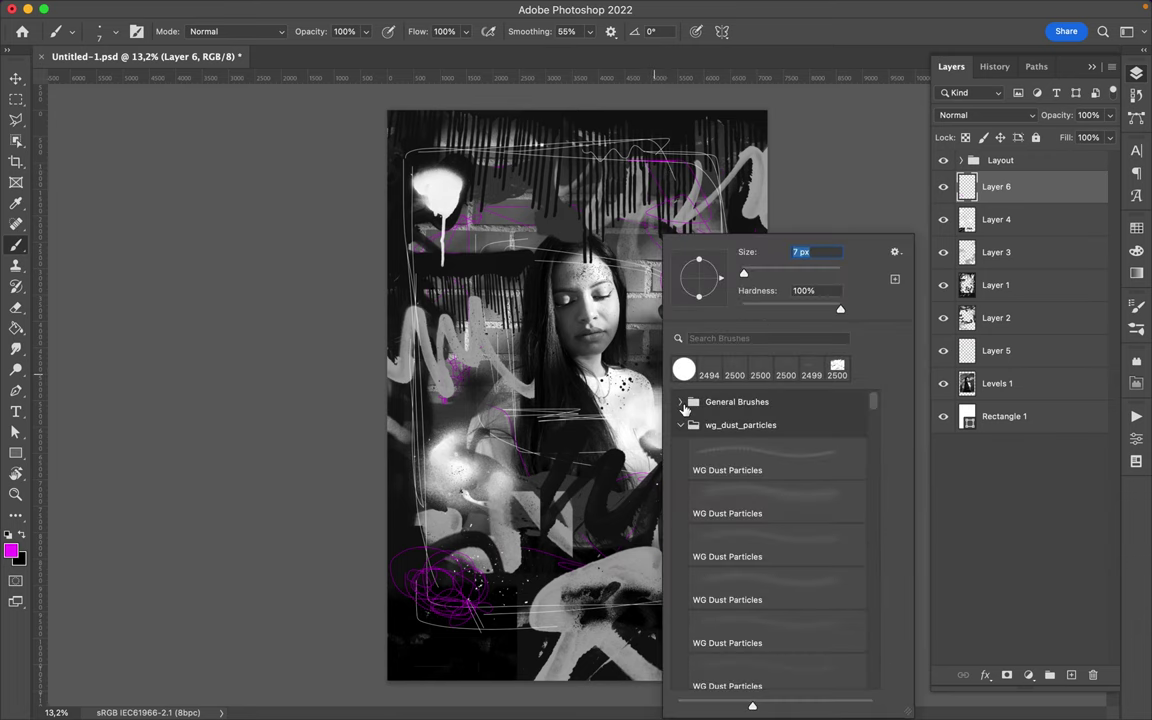
Stamp a magenta blob on her face with the first Spray Paint II brush
scroll(760, 480, "down", 5)
left_click(728, 557)
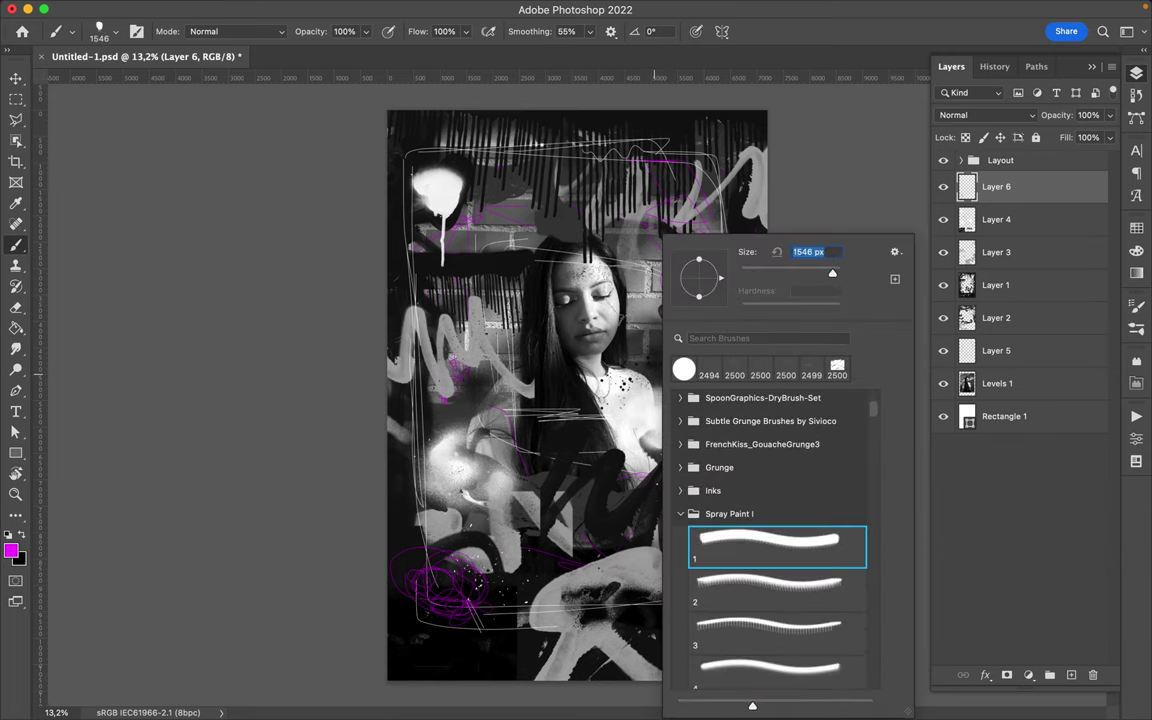
left_click(608, 288)
key("ctrl+z")
key("ctrl+shift+z")
key("ctrl+z")
key("ctrl+shift+z")
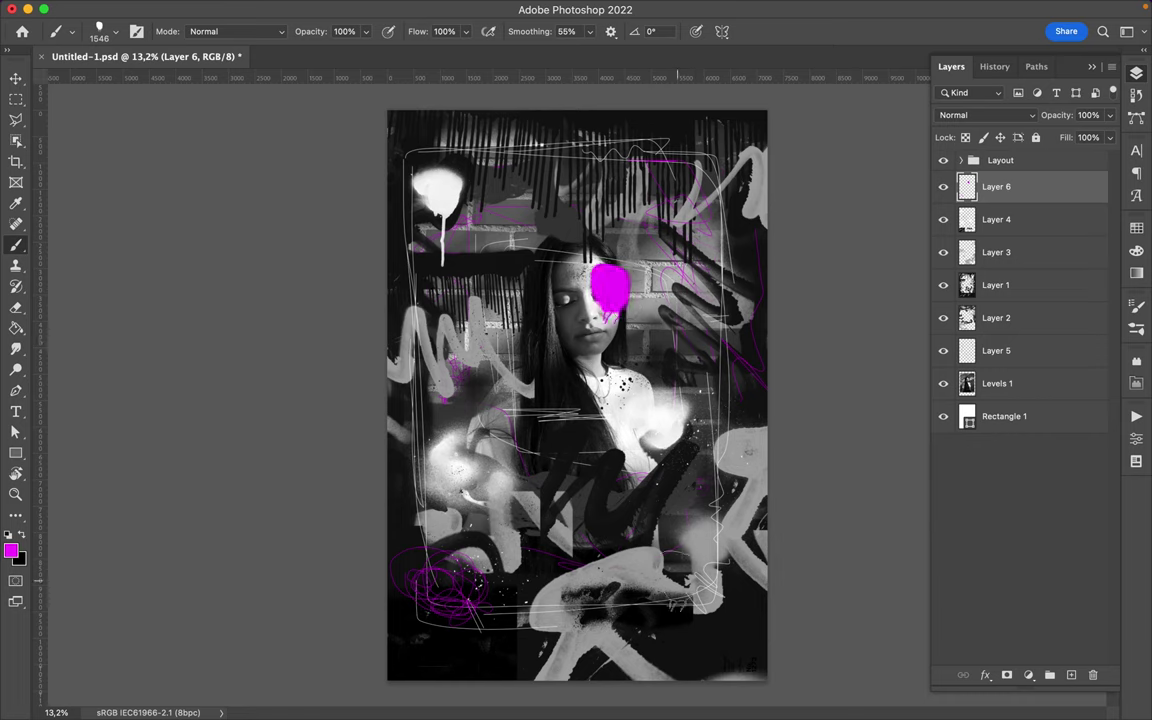
Choose the Hard Round brush and set its size to 3 px
key("l")
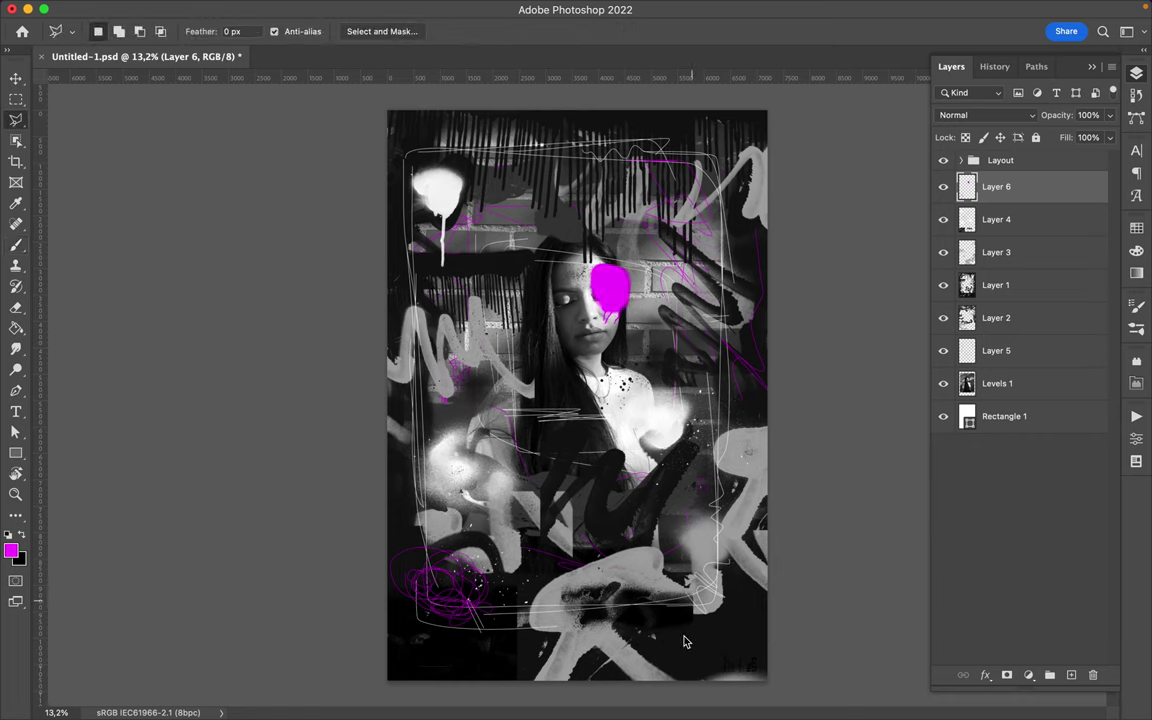
key("b")
right_click(637, 466)
left_click(709, 401)
double_click(761, 478)
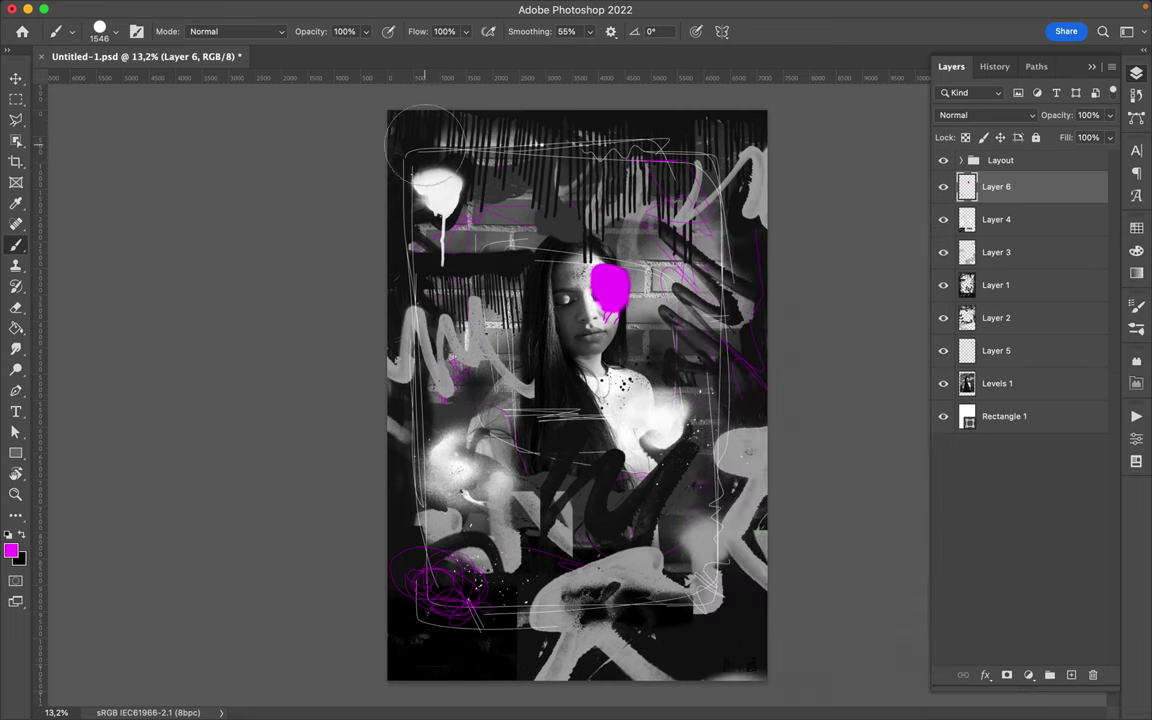
left_click(115, 31)
type("3")
key("Return")
Save the finished graffiti poster PSD with Cmd+S and stop the recording
key("v")
key("super+s")
left_click(750, 9)
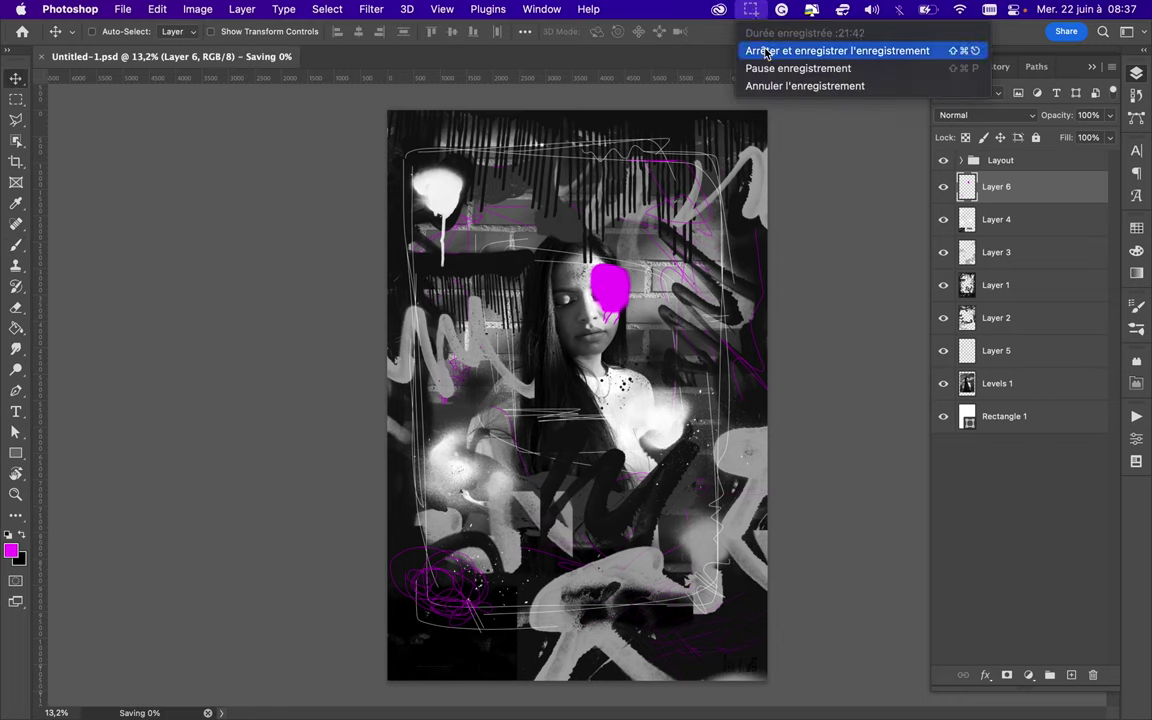
left_click(765, 51)
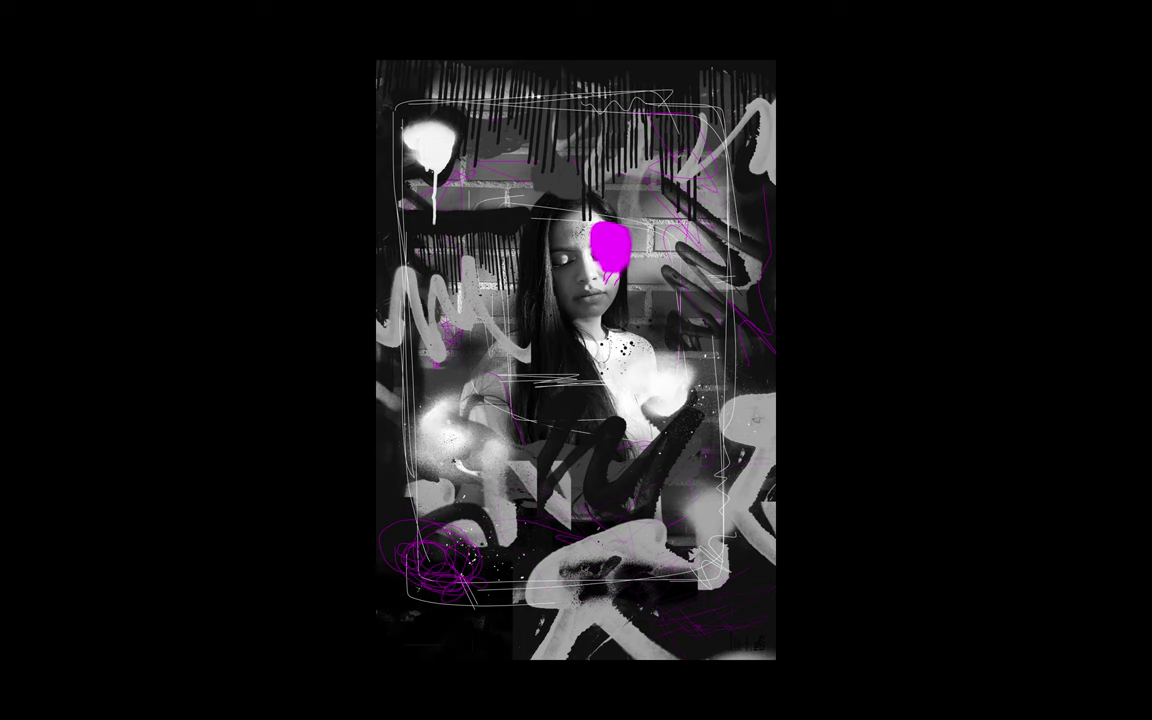